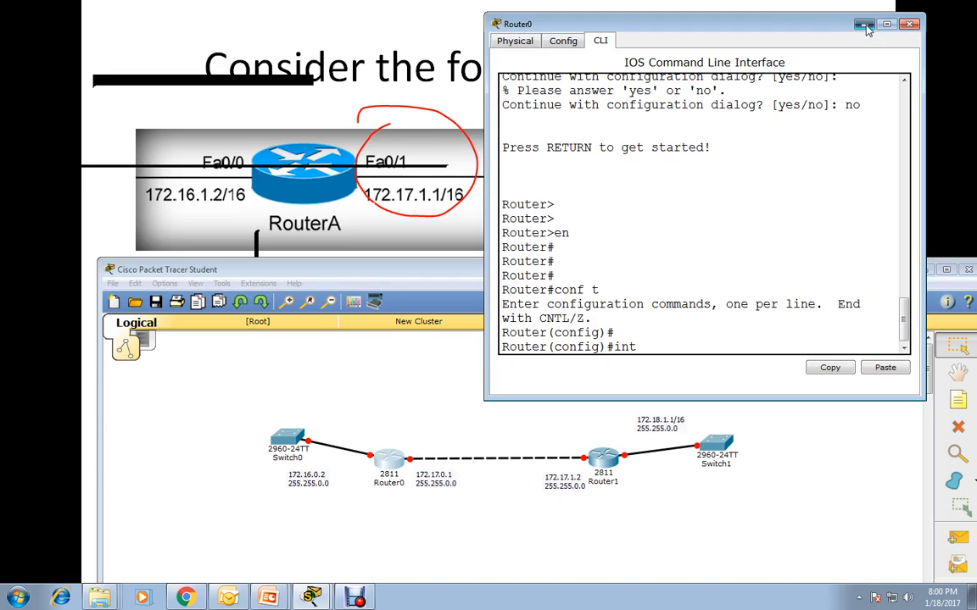
# Turn on Always Show Port Labels in the preferences so interface names show on the topology.
pyautogui.click(864, 24)
pyautogui.click(221, 285)
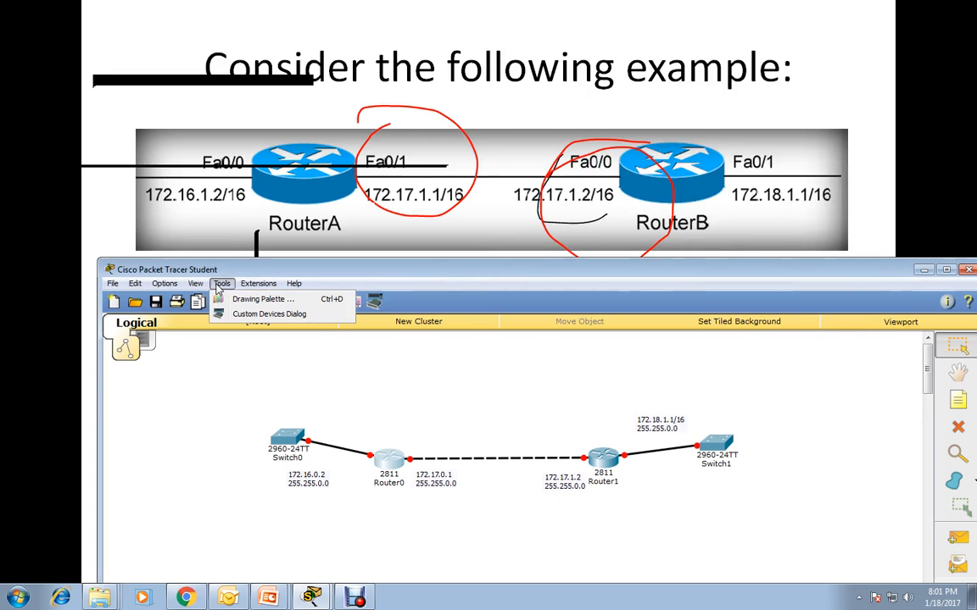
pyautogui.moveTo(164, 283)
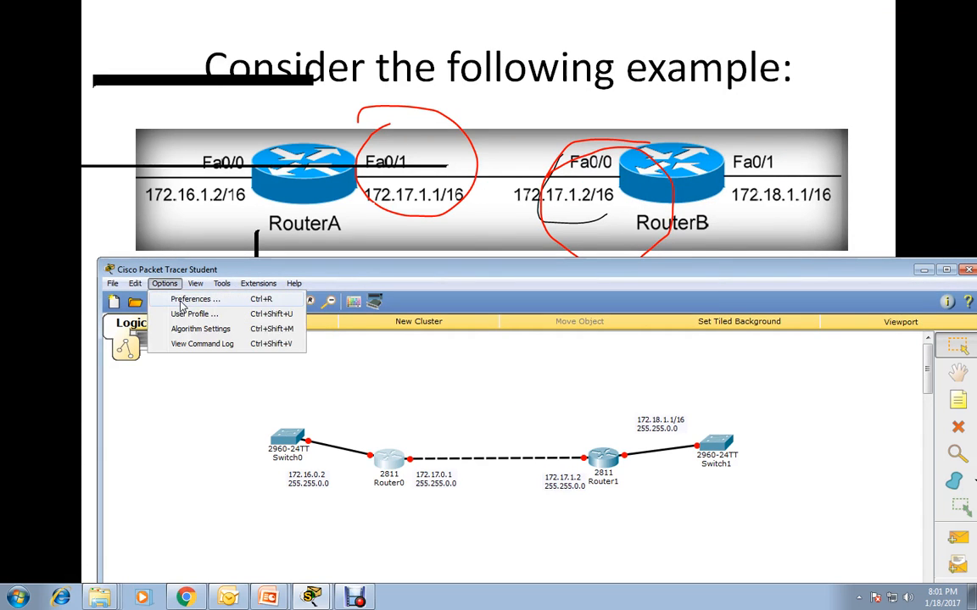
pyautogui.click(193, 299)
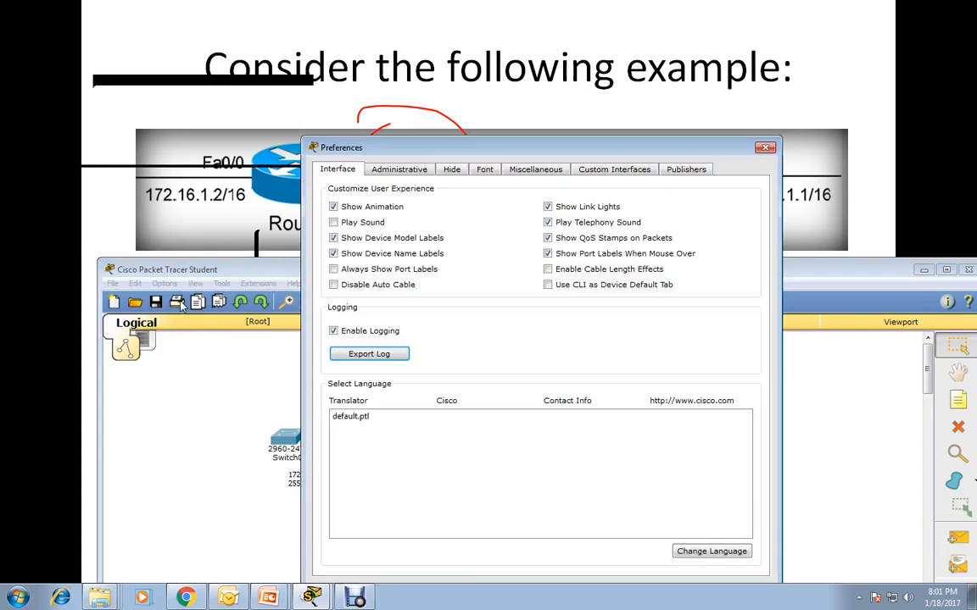
pyautogui.click(333, 269)
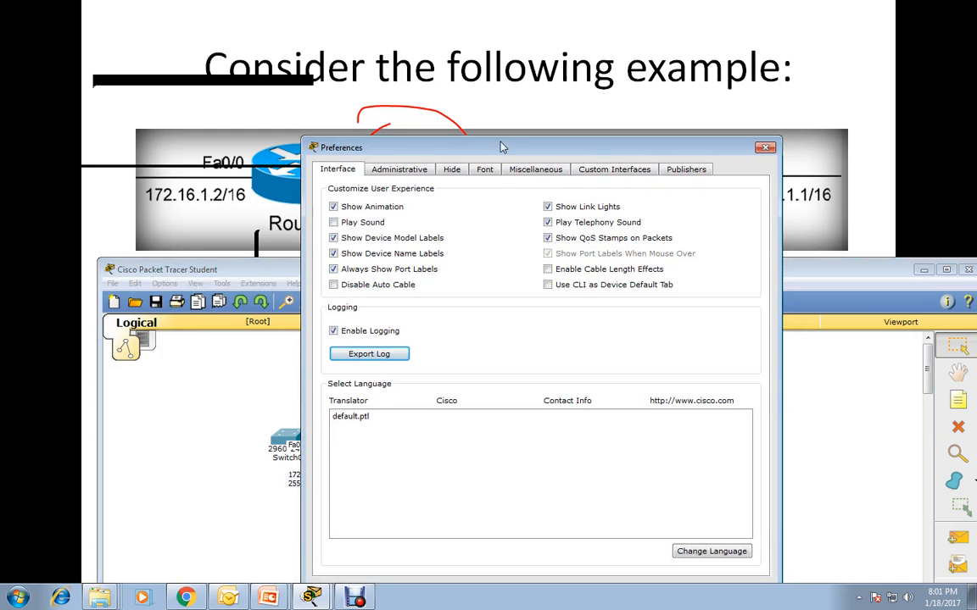
pyautogui.moveTo(500, 145); pyautogui.dragTo(487, 70)
pyautogui.click(751, 74)
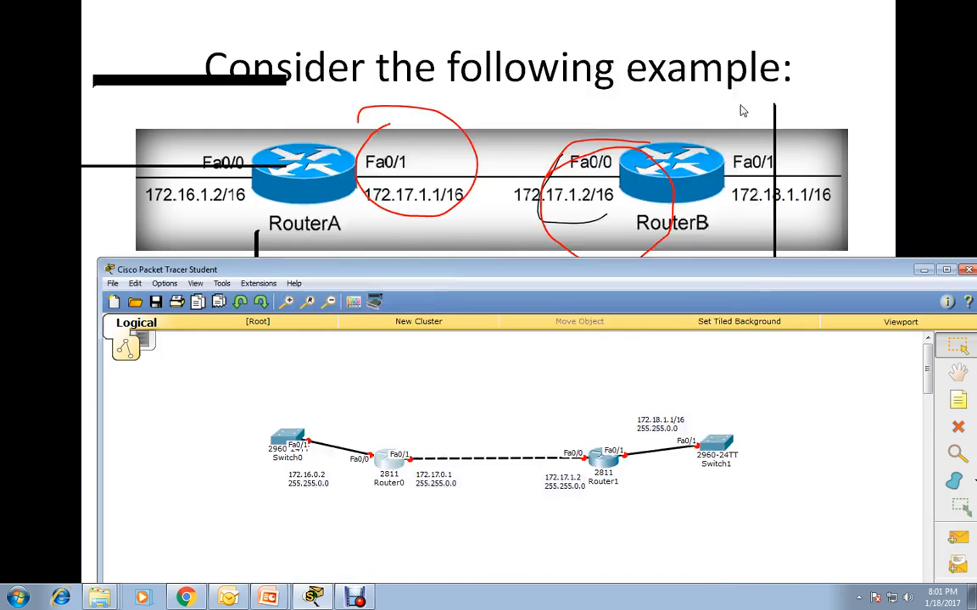
# Reopen Router0's command line and enter interface configuration mode for fa0/1.
pyautogui.click(387, 458)
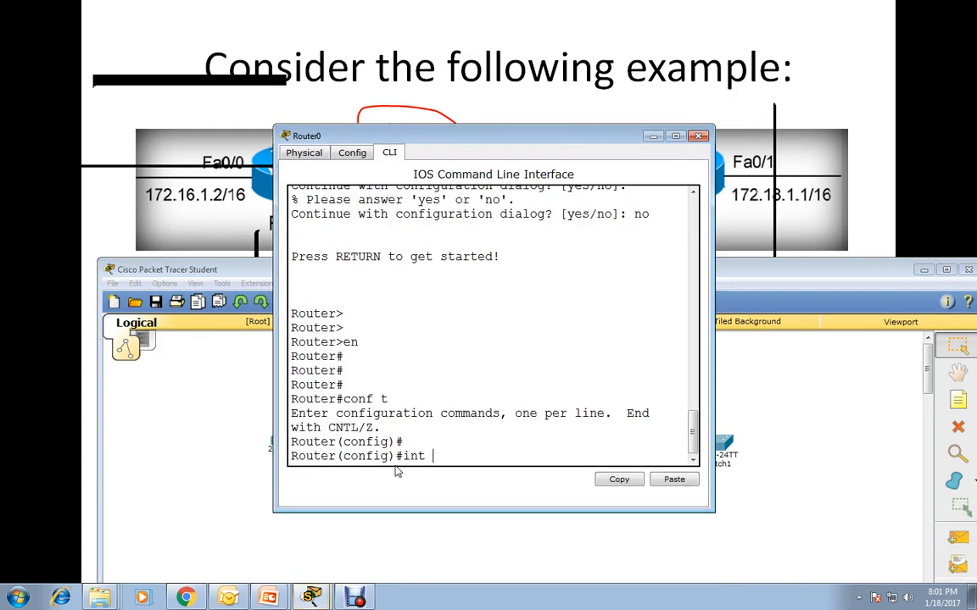
pyautogui.moveTo(507, 142); pyautogui.dragTo(827, 145)
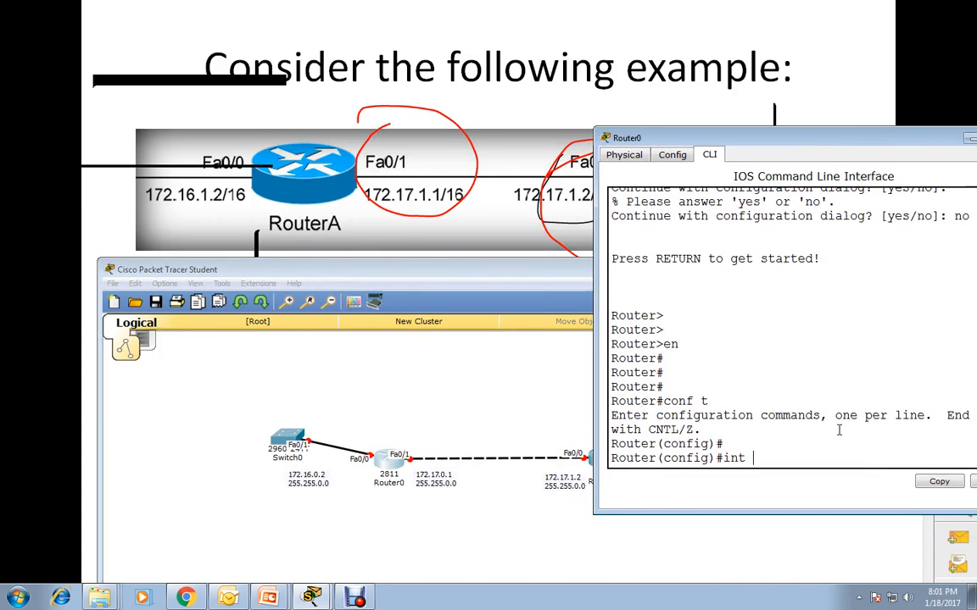
pyautogui.write('fa0/1')
pyautogui.press('Return')
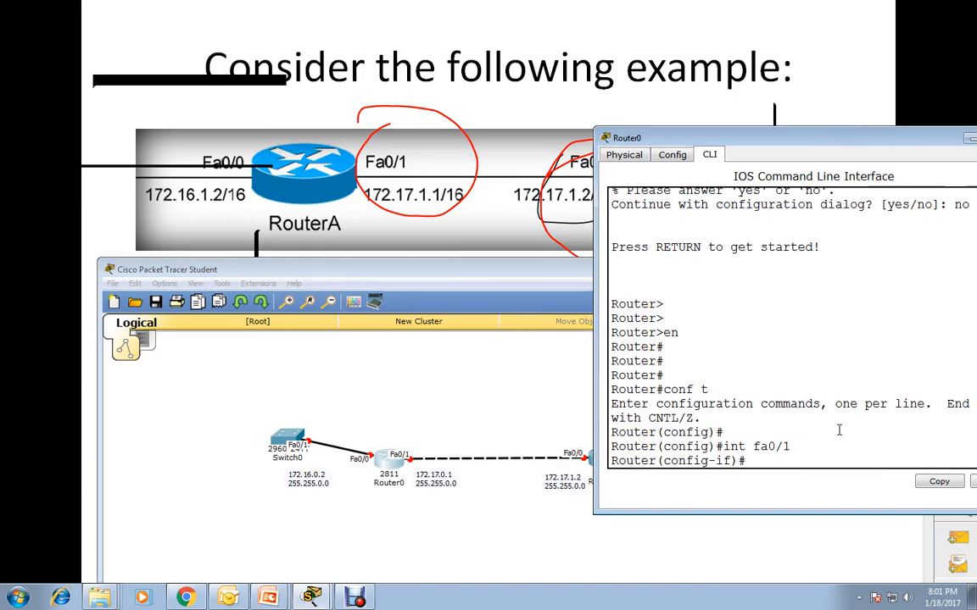
# Begin the ip address command for Router0's fa0/1 interface with the address 172.17.0.1.
pyautogui.write('ip address 172.17.')
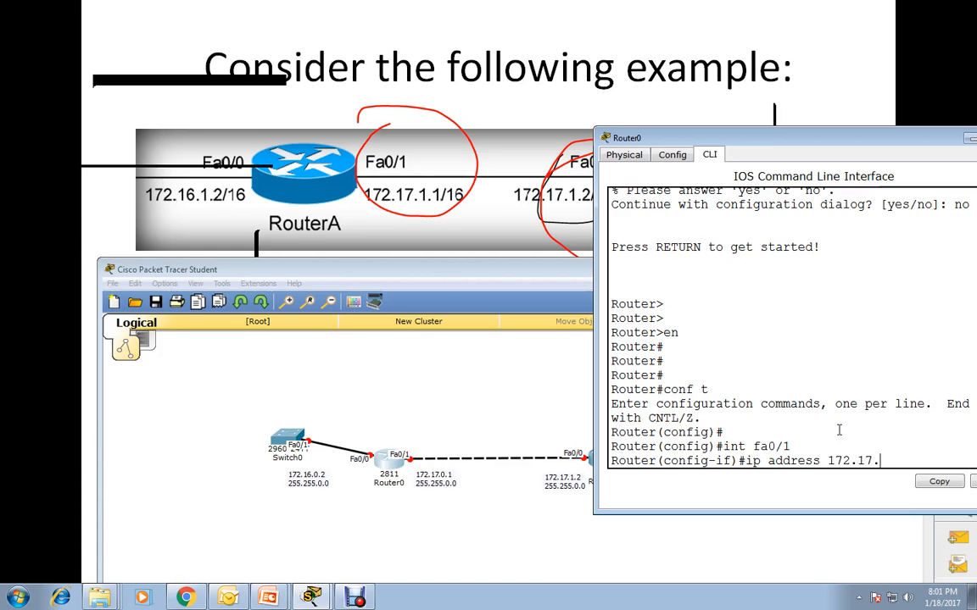
pyautogui.write('0.1')
# Change the address in the topology note beside Router0's Fa0/1 port to 172.17.1.1.
pyautogui.moveTo(834, 131); pyautogui.dragTo(709, 110)
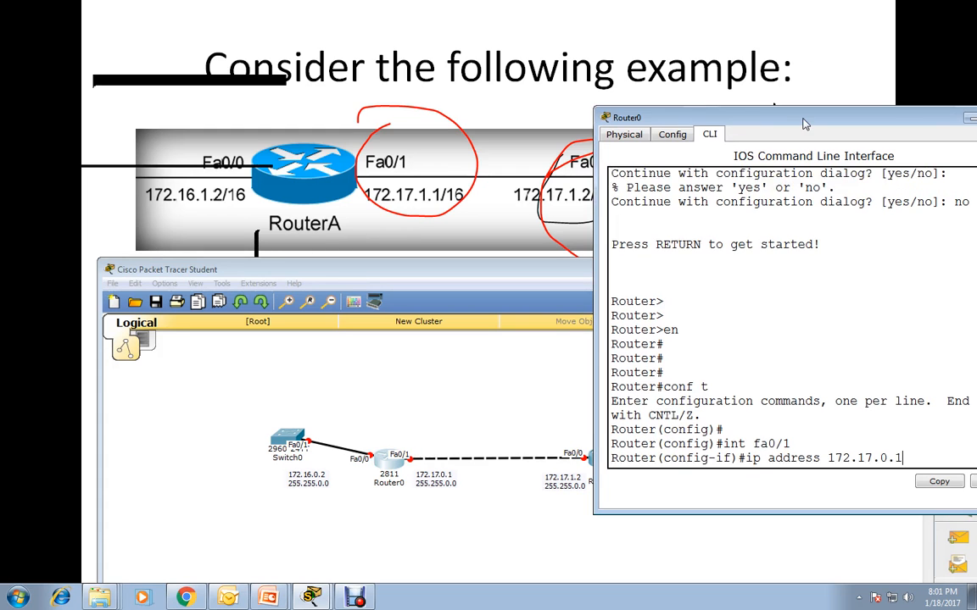
pyautogui.moveTo(864, 120); pyautogui.dragTo(694, 95)
pyautogui.click(804, 91)
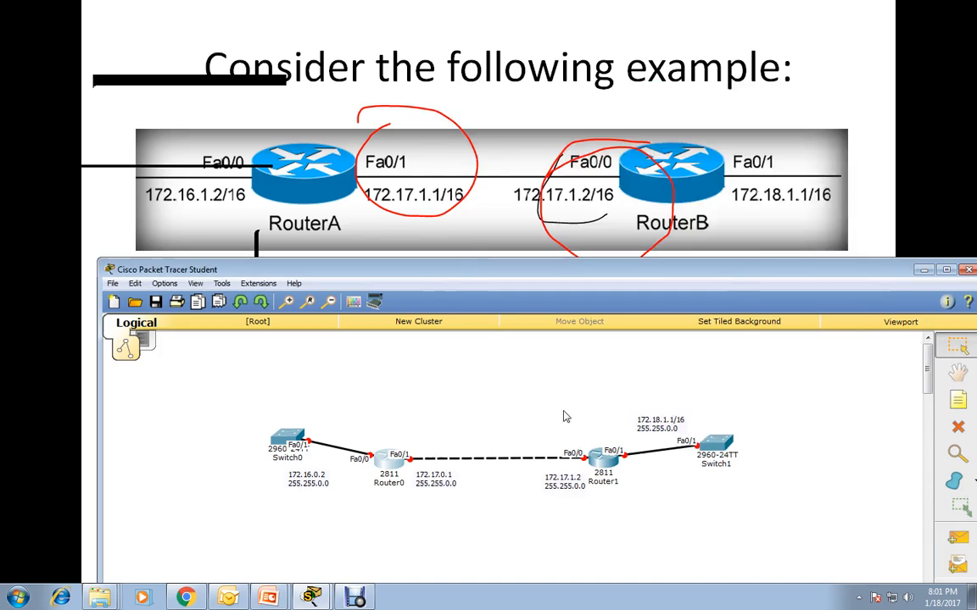
pyautogui.doubleClick(447, 483)
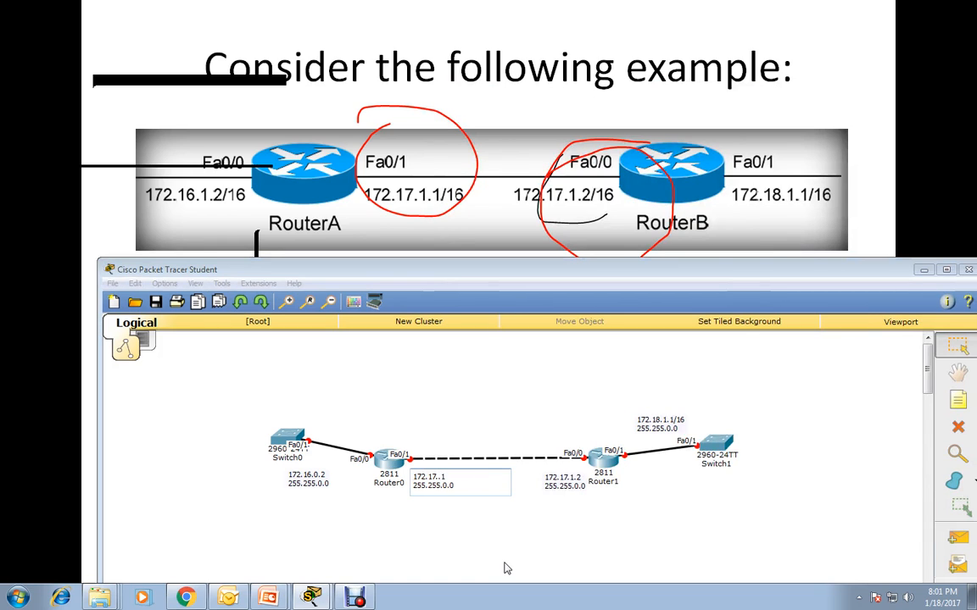
pyautogui.click(473, 511)
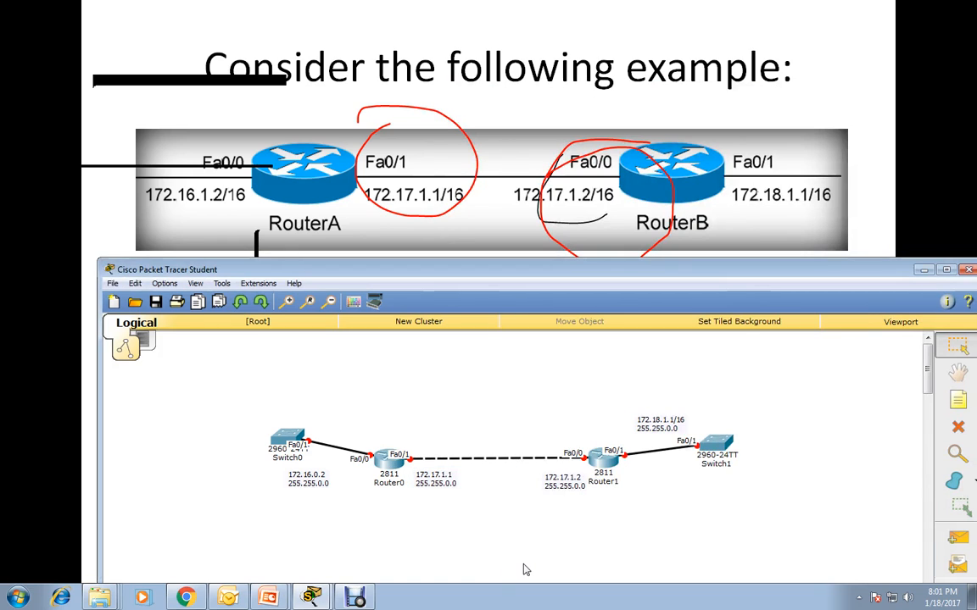
# Return to Router0's command line and complete the pending ip address command with subnet mask 255.255.0.0.
pyautogui.click(386, 474)
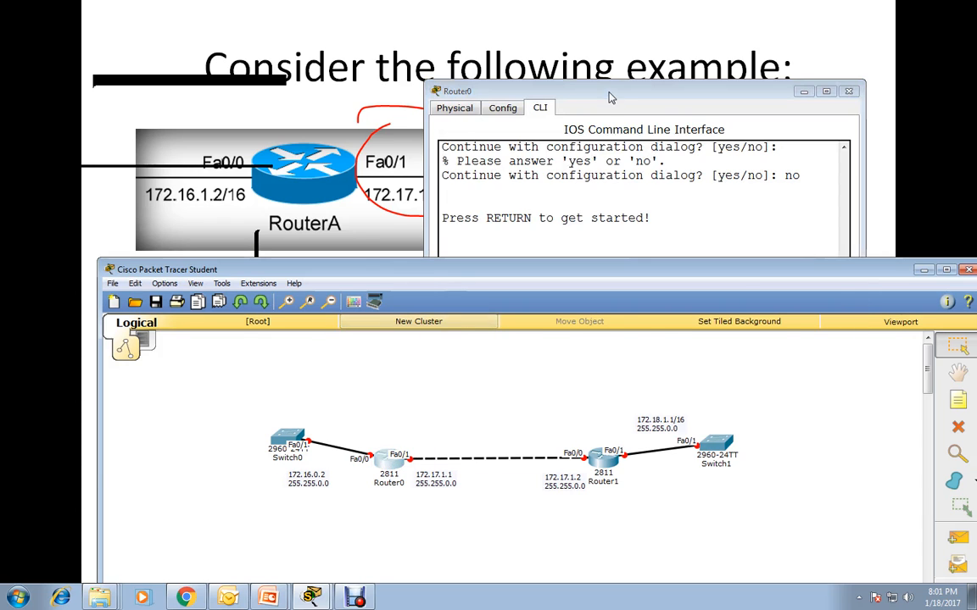
pyautogui.moveTo(611, 89); pyautogui.dragTo(644, 64)
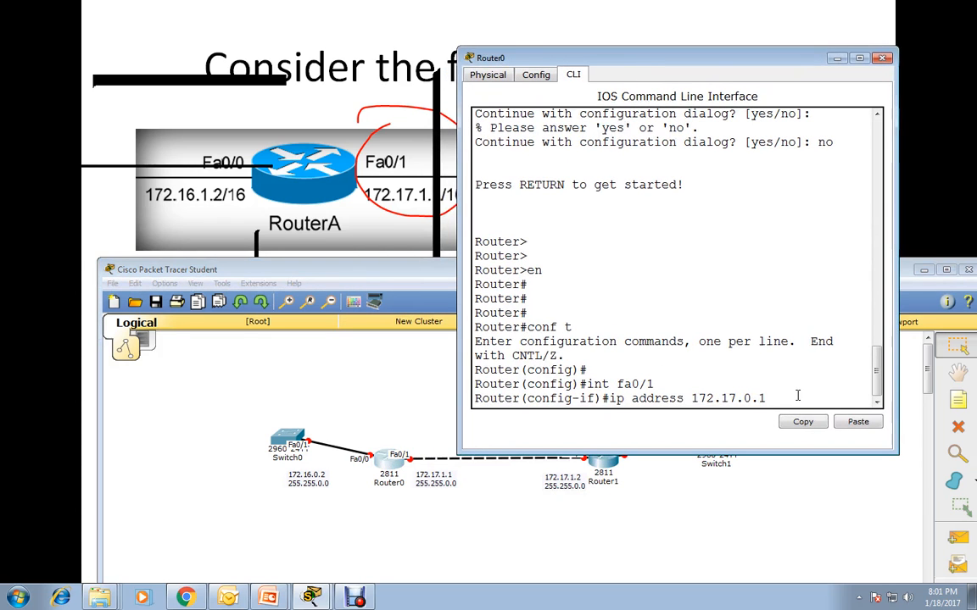
pyautogui.write('255.255.0.0')
pyautogui.press('Return')
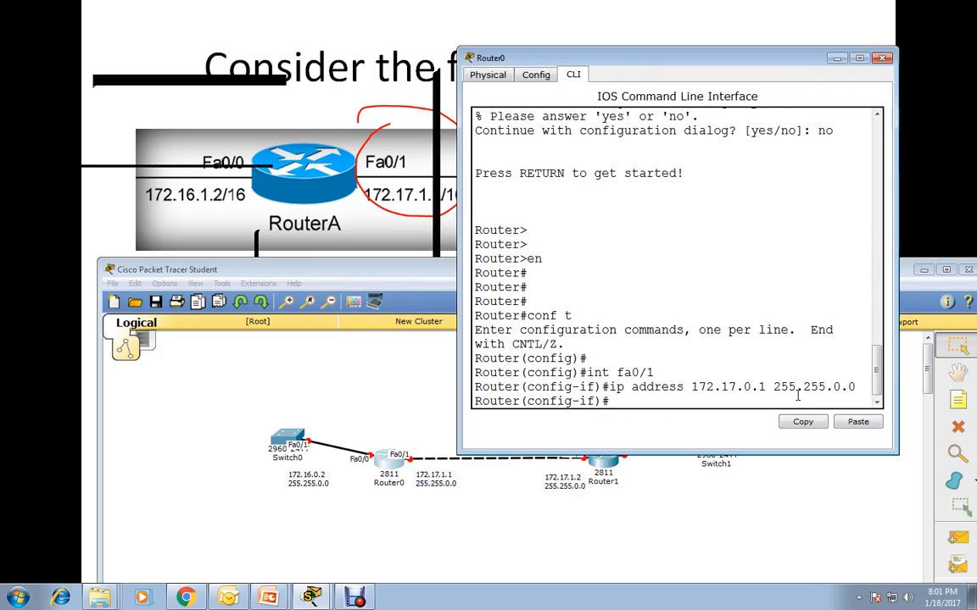
# Enable Router0's fa0/1 interface with no shutdown and close the router's window.
pyautogui.write('no sh')
pyautogui.press('Tab')
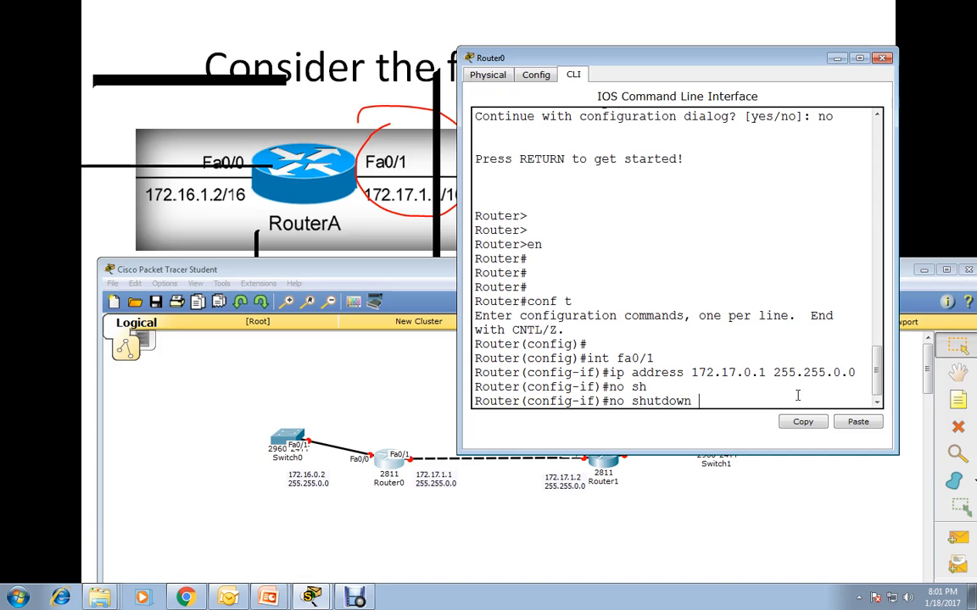
pyautogui.press('Return')
pyautogui.press('Return')
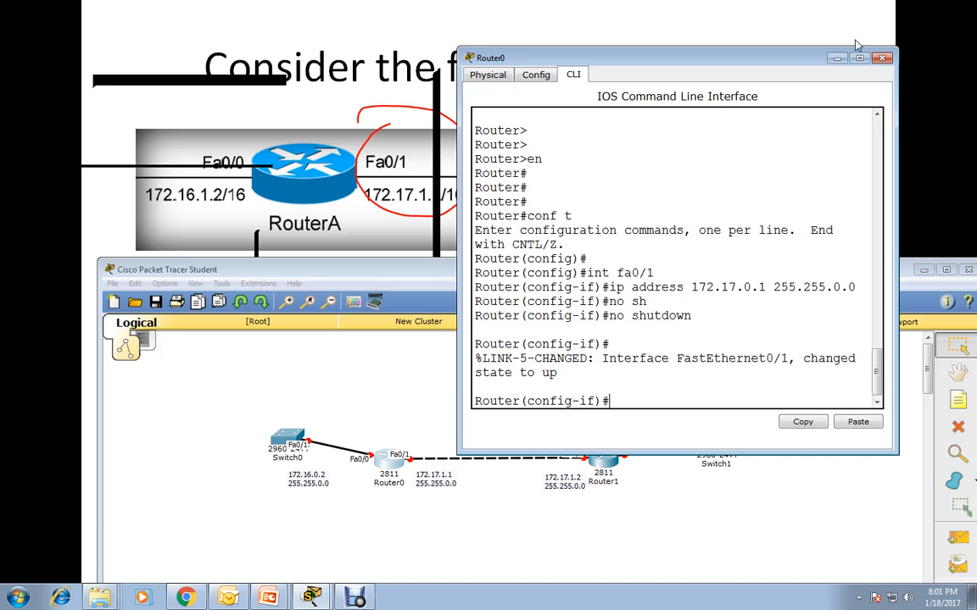
pyautogui.click(882, 57)
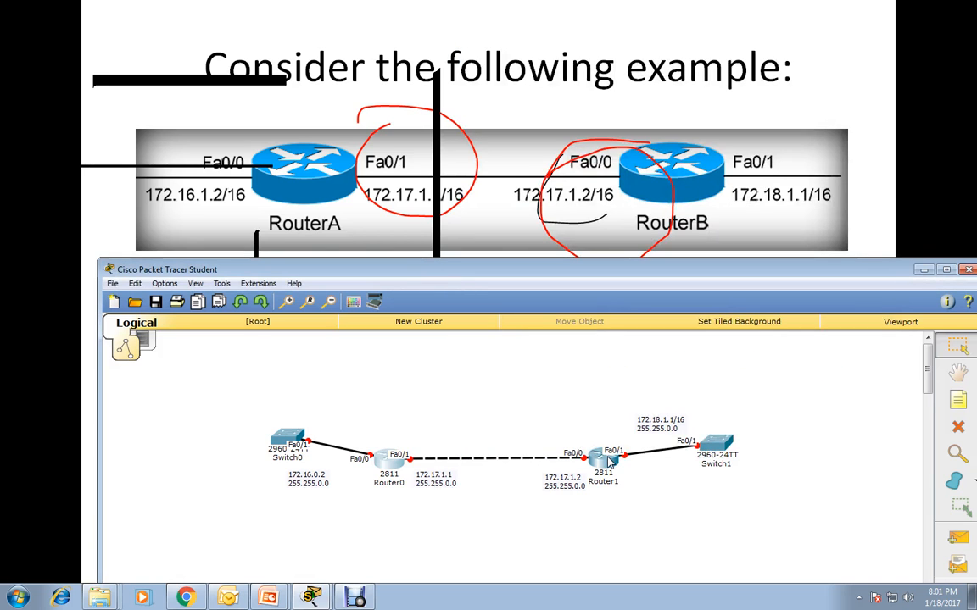
# Open Router1's command line and answer no to the initial configuration dialog.
pyautogui.click(609, 460)
pyautogui.moveTo(516, 78); pyautogui.dragTo(790, 106)
pyautogui.click(662, 114)
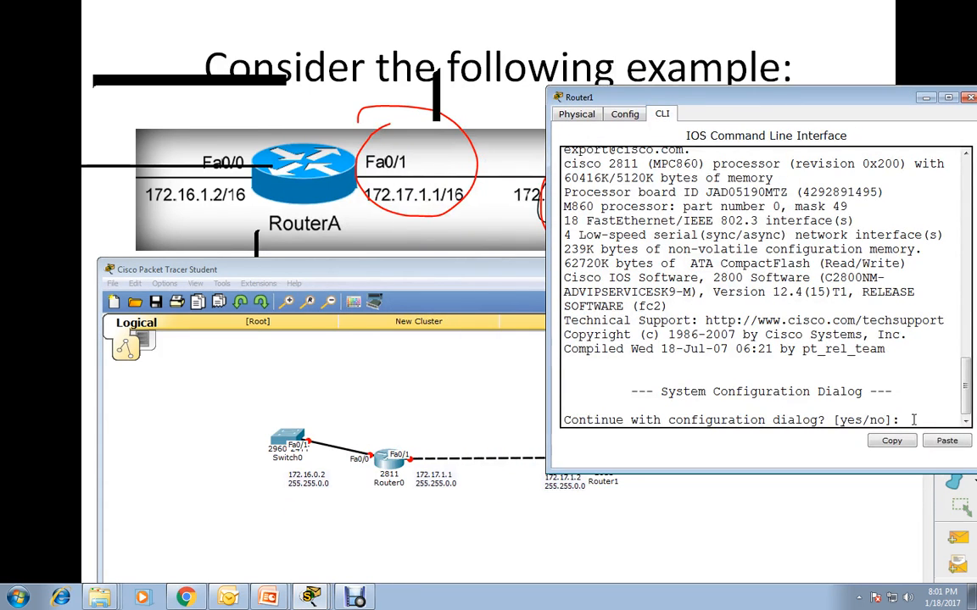
pyautogui.write('no')
pyautogui.press('Return')
pyautogui.press('Return')
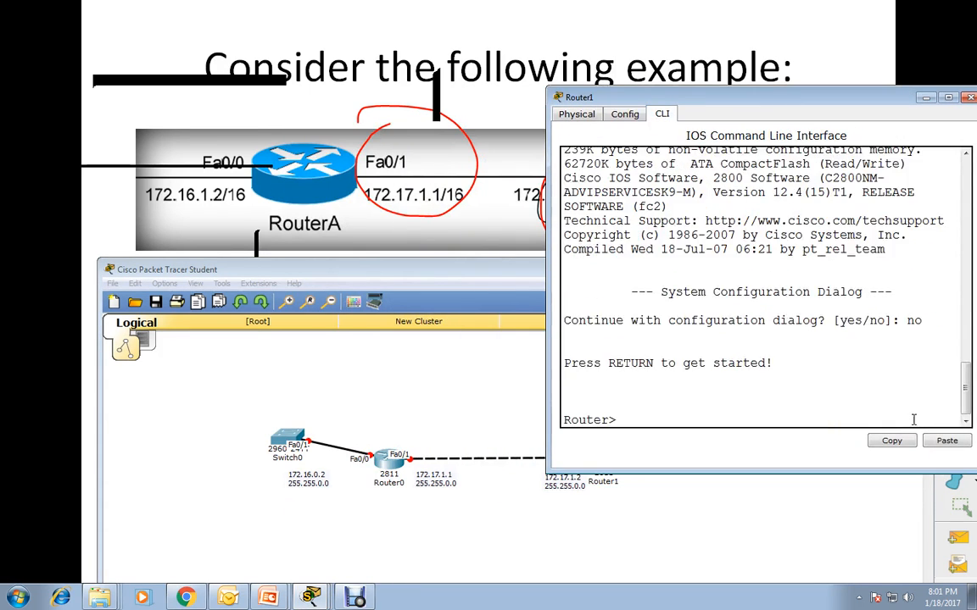
# Enter privileged EXEC mode on Router1 with ena.
pyautogui.press('Return')
pyautogui.write('ena')
pyautogui.press('Return')
pyautogui.press('Return')
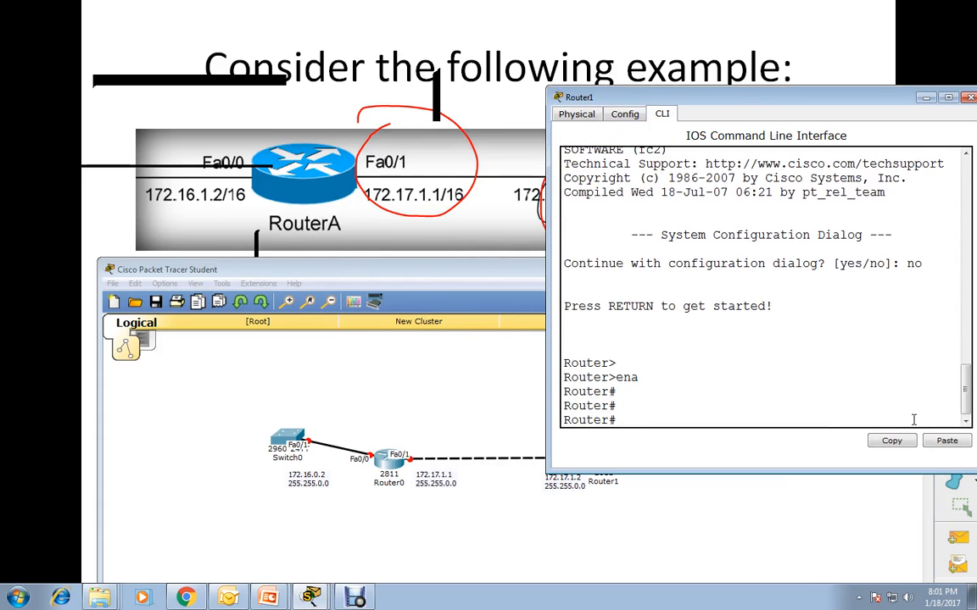
pyautogui.write('cont')
pyautogui.press('Return')
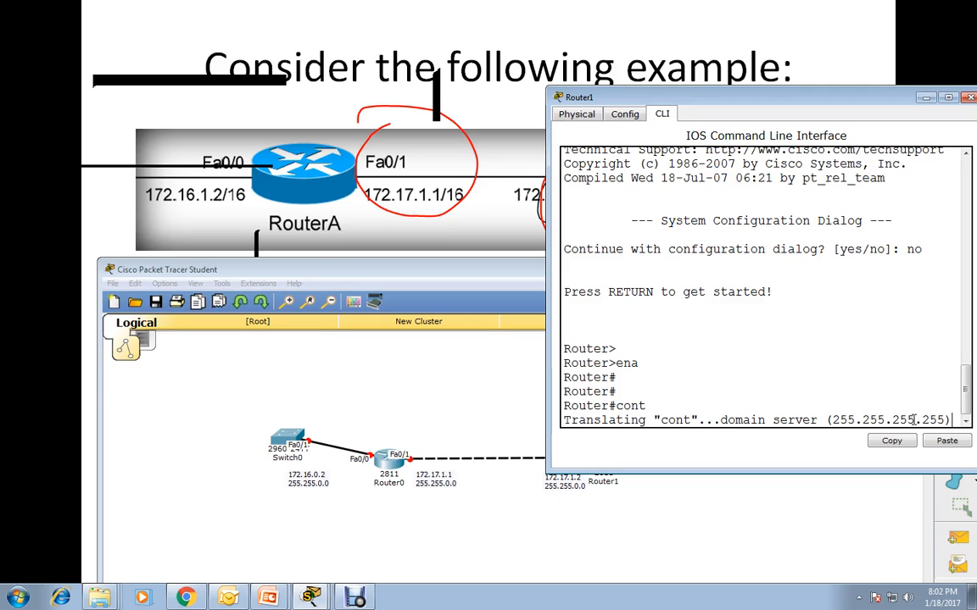
pyautogui.hotkey('ctrl', 'shift', '6')
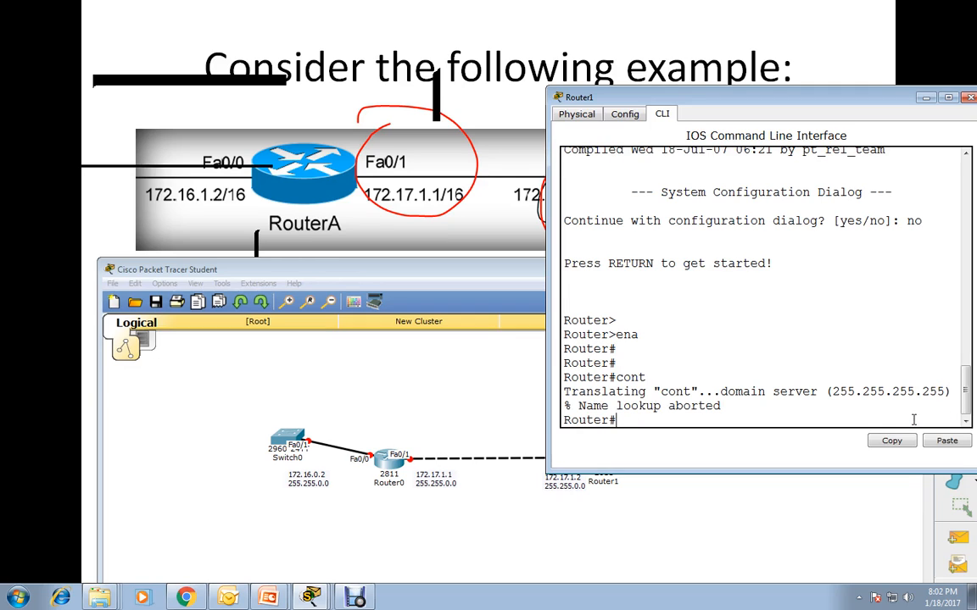
# Enter global configuration mode on Router1 with conf t.
pyautogui.write('conf t')
pyautogui.press('Return')
pyautogui.press('Return')
pyautogui.press('Return')
pyautogui.press('Return')
pyautogui.press('Return')
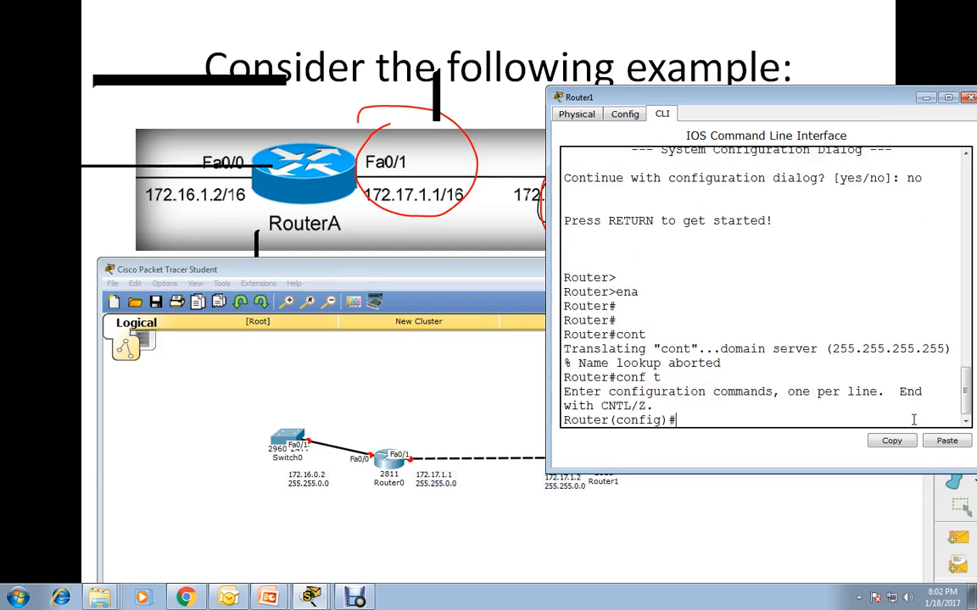
# Enter interface configuration mode for fa0/0 on Router1.
pyautogui.write('int')
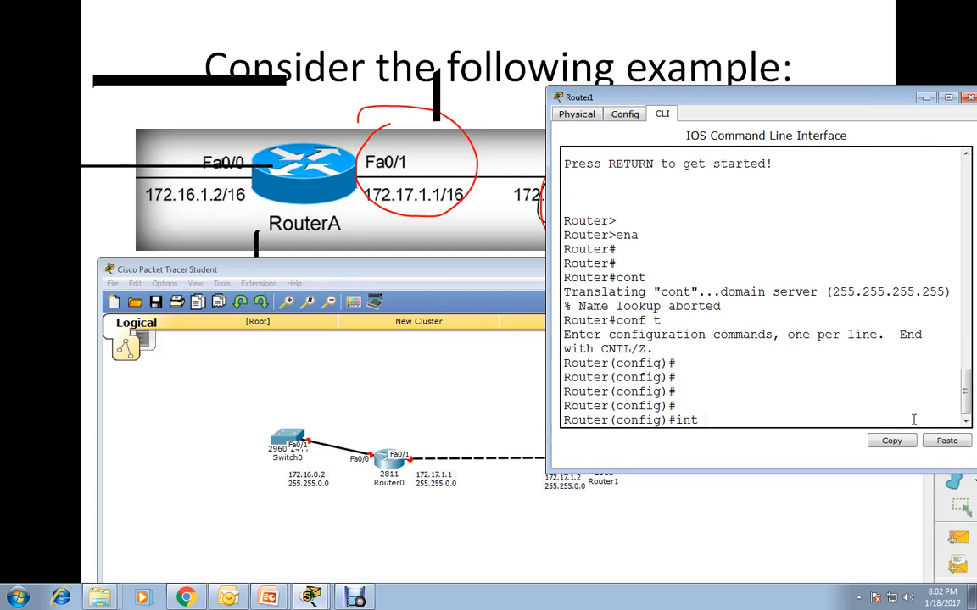
pyautogui.moveTo(820, 103); pyautogui.dragTo(792, 40)
pyautogui.write('t fa0')
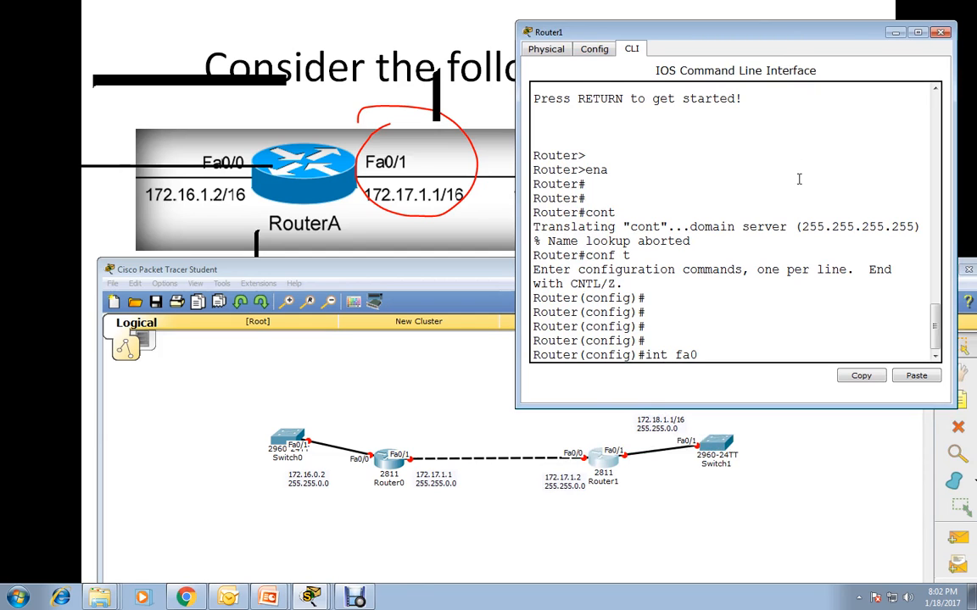
pyautogui.write('/0')
pyautogui.press('Return')
# Assign IP address 172.17.1.2 with subnet mask 255.255.0.0 to Router1's fa0/0 interface.
pyautogui.write('ip')
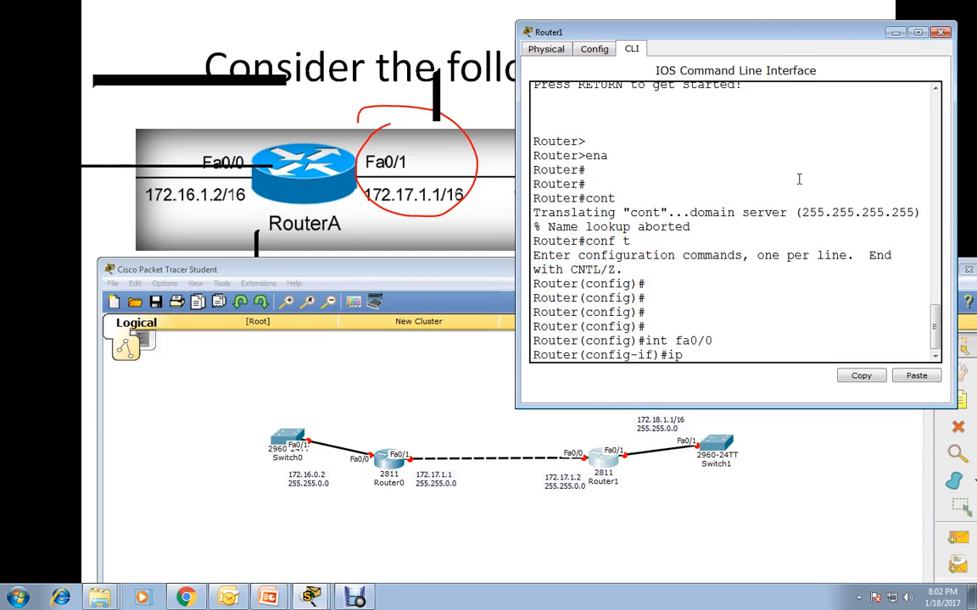
pyautogui.write(' address 172.')
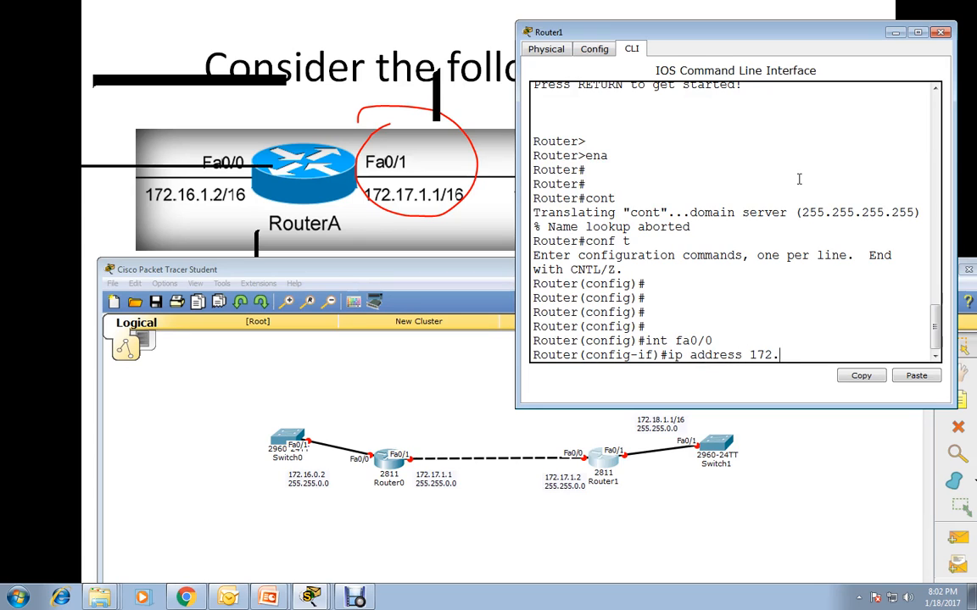
pyautogui.write('17.1.2 255.255.0.0')
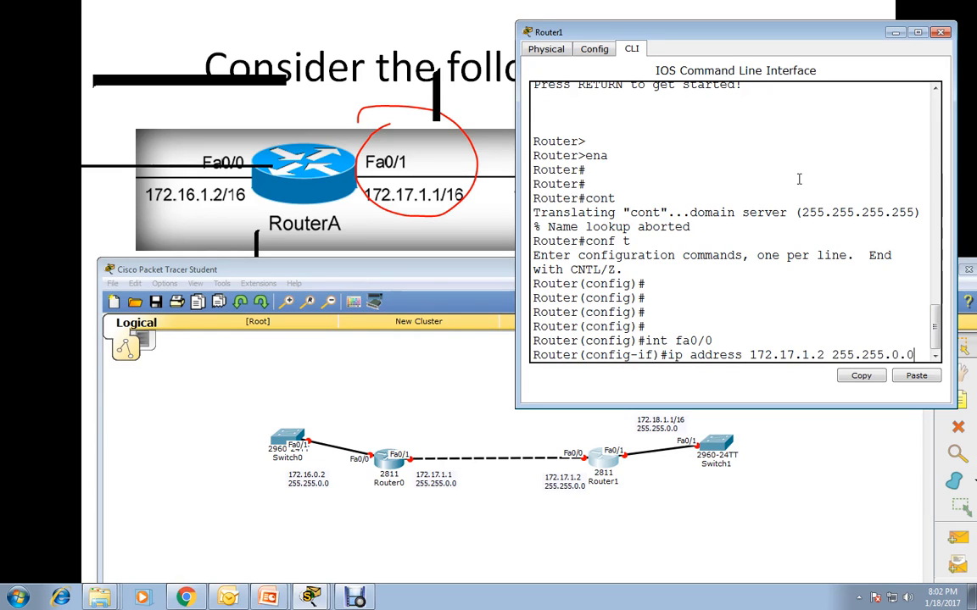
pyautogui.press('Return')
# Enable Router1's fa0/0 interface with no shutdown.
pyautogui.write('no sh')
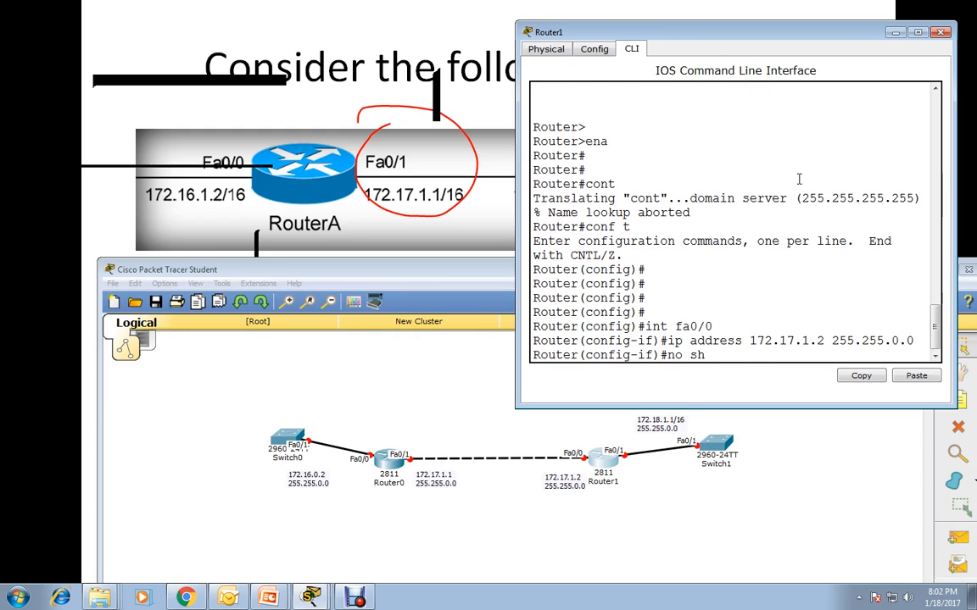
pyautogui.press('Tab')
pyautogui.press('Return')
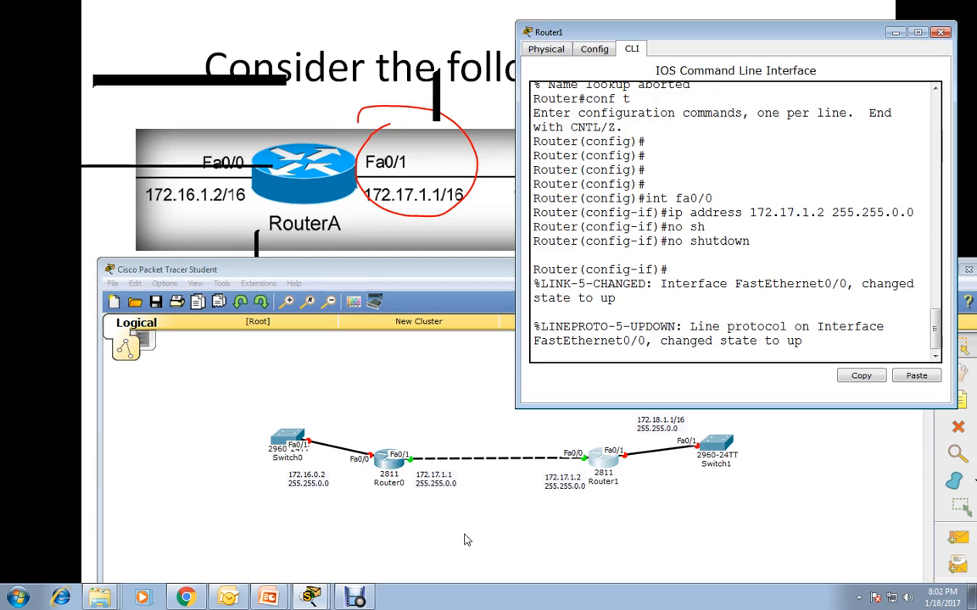
# Check the link between the two routers in the topology, and return to Router1's interface configuration prompt.
pyautogui.click(895, 34)
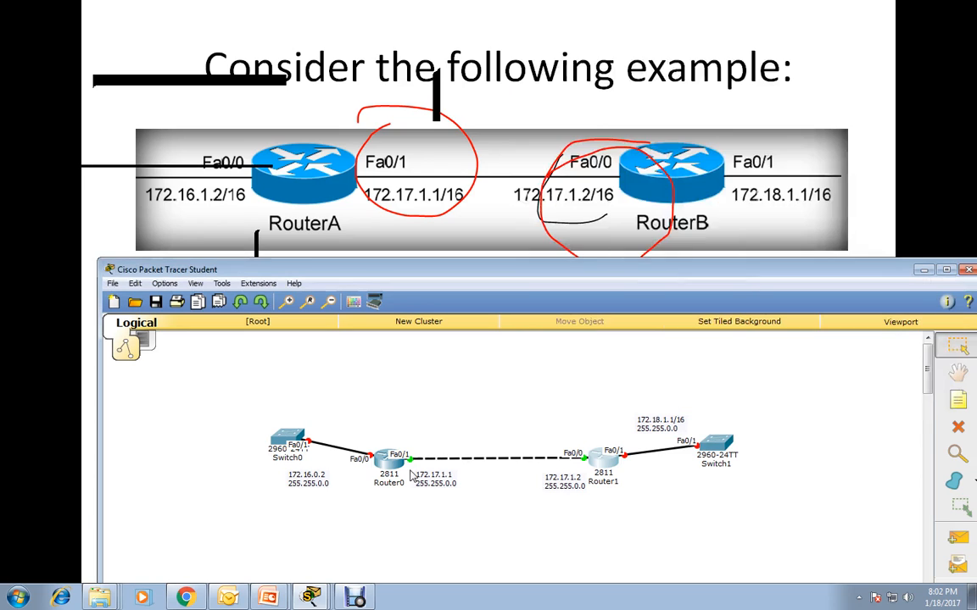
pyautogui.click(605, 460)
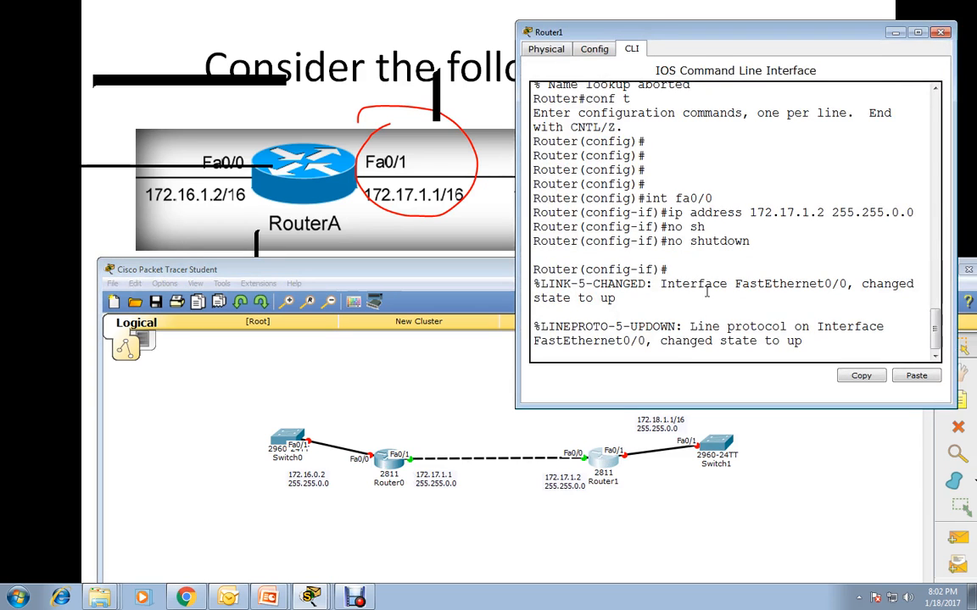
pyautogui.press('Return')
pyautogui.press('Return')
pyautogui.press('Return')
pyautogui.press('Return')
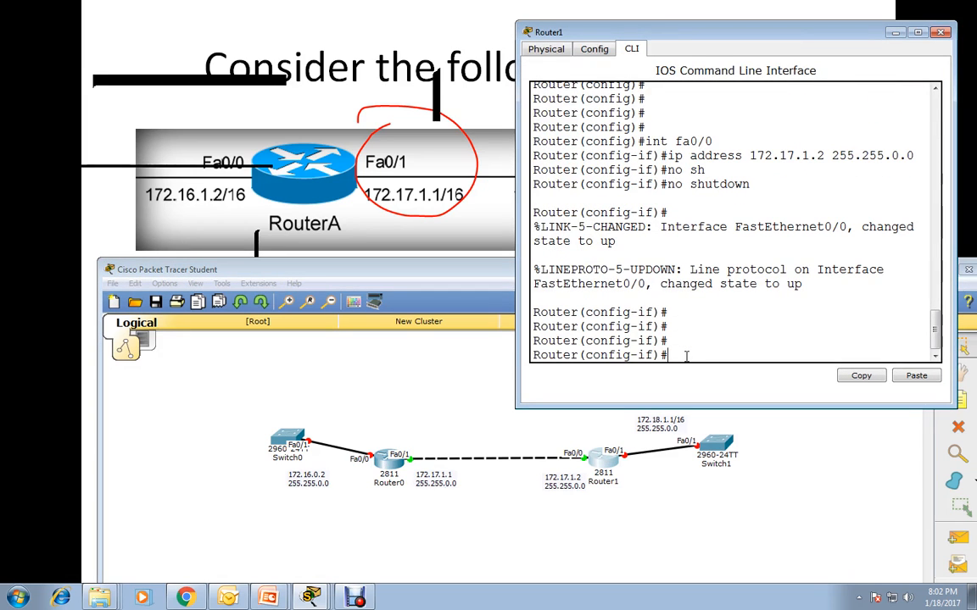
# Assign IP address 172.18.1.1 with subnet mask 255.255.0.0 to Router1's fa0/1 interface.
pyautogui.write('int fa0/1')
pyautogui.press('Return')
pyautogui.write('p addd')
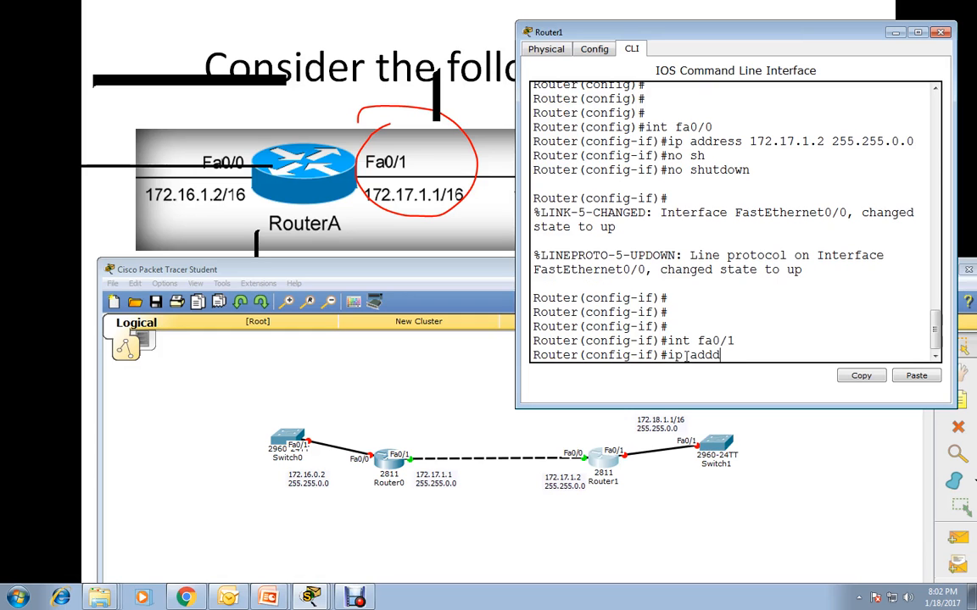
pyautogui.press('BackSpace')
pyautogui.write('172.18')
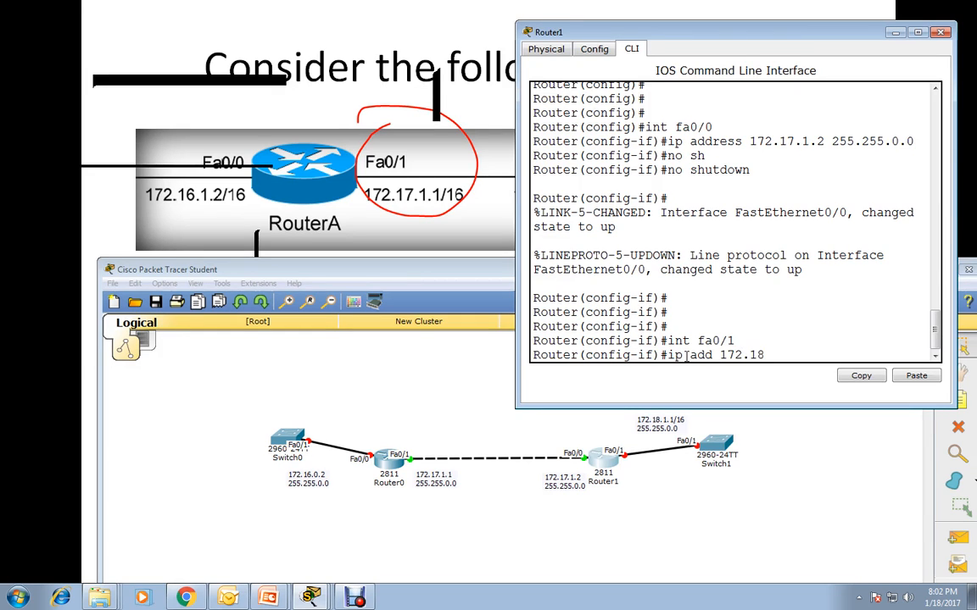
pyautogui.write('.1.1 255.255.0.0')
pyautogui.press('Return')
# Enable Router1's fa0/1 interface with no shutdown and minimize the router's window.
pyautogui.write('no sh')
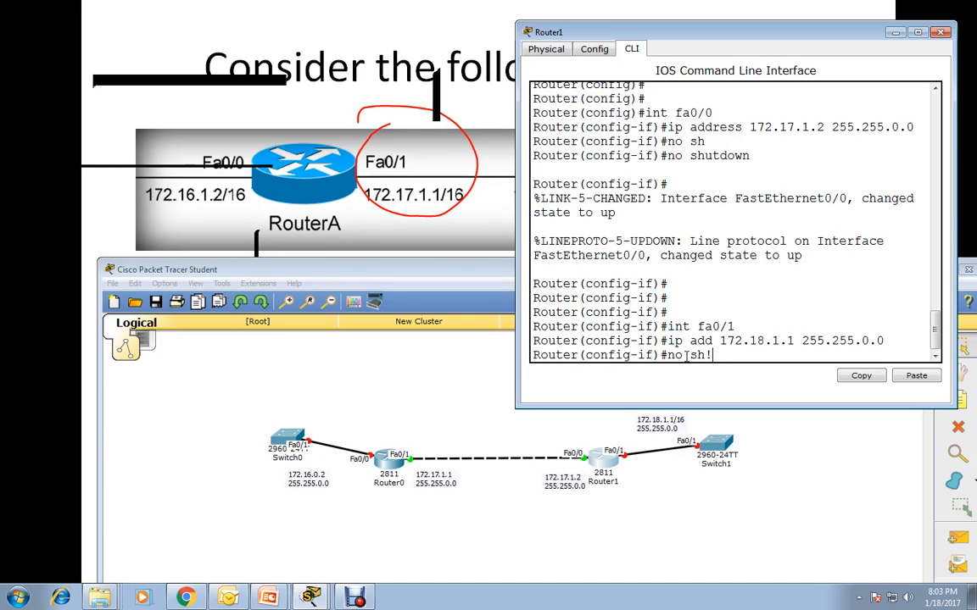
pyautogui.press('Tab')
pyautogui.press('Return')
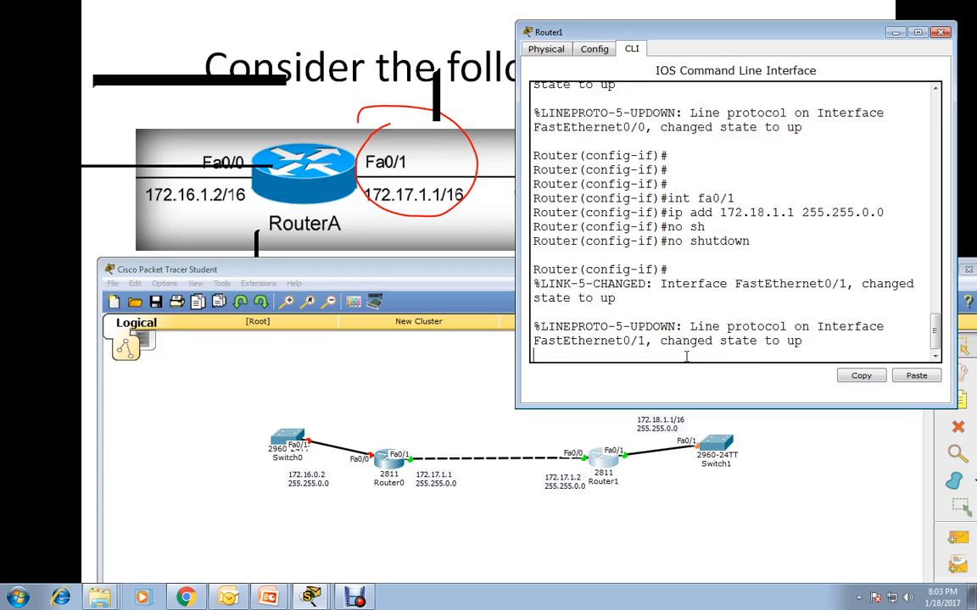
pyautogui.click(895, 34)
# Open Router0's command line and enter interface configuration mode for fa0/0.
pyautogui.click(381, 460)
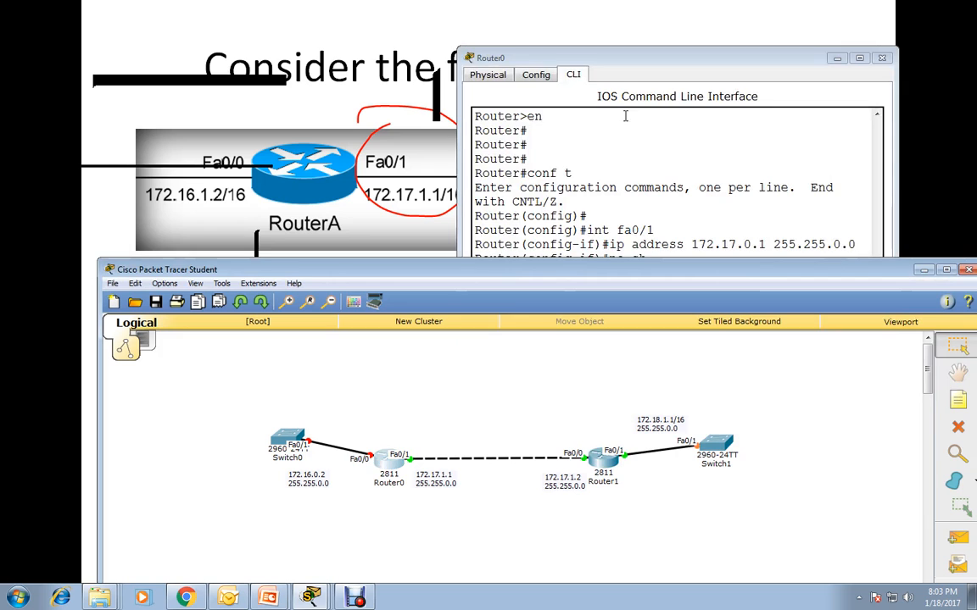
pyautogui.press('Return')
pyautogui.press('Return')
pyautogui.press('Return')
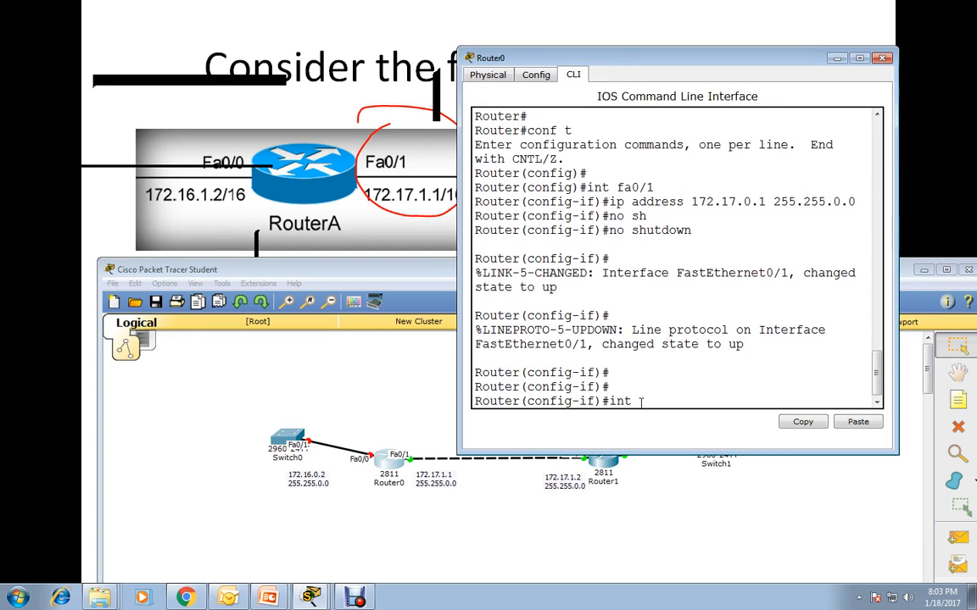
pyautogui.write('int fa0/0')
pyautogui.press('Return')
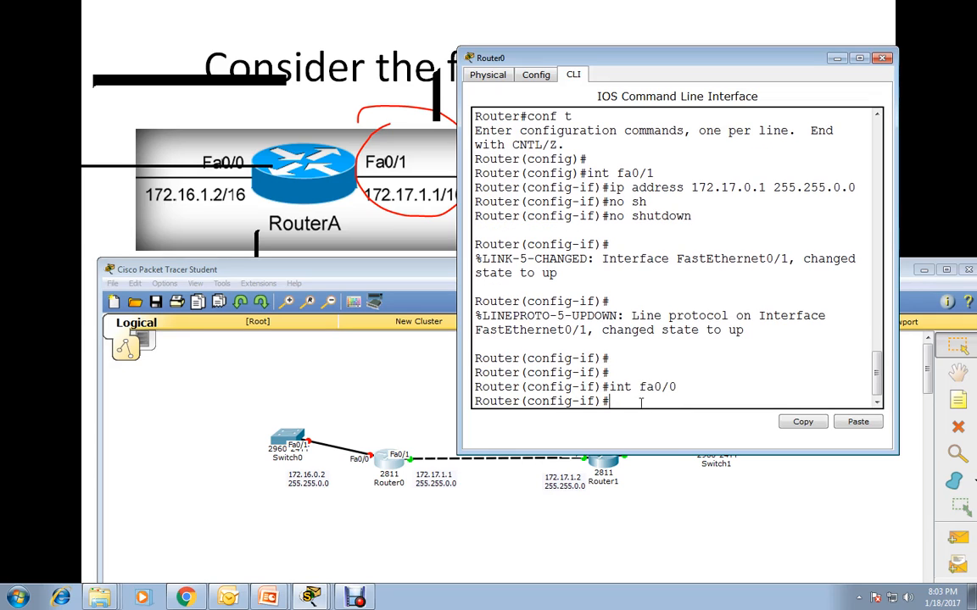
# Assign IP address 172.16.1.1 with subnet mask 255.255.0.0 to Router0's fa0/0 interface.
pyautogui.write('ip add ')
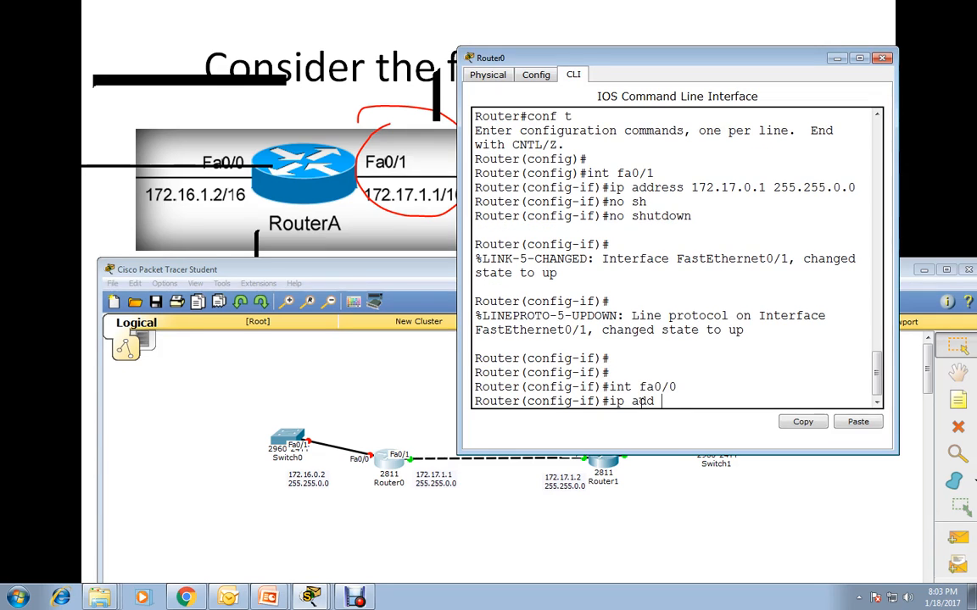
pyautogui.write('172.16.1.1 255.25')
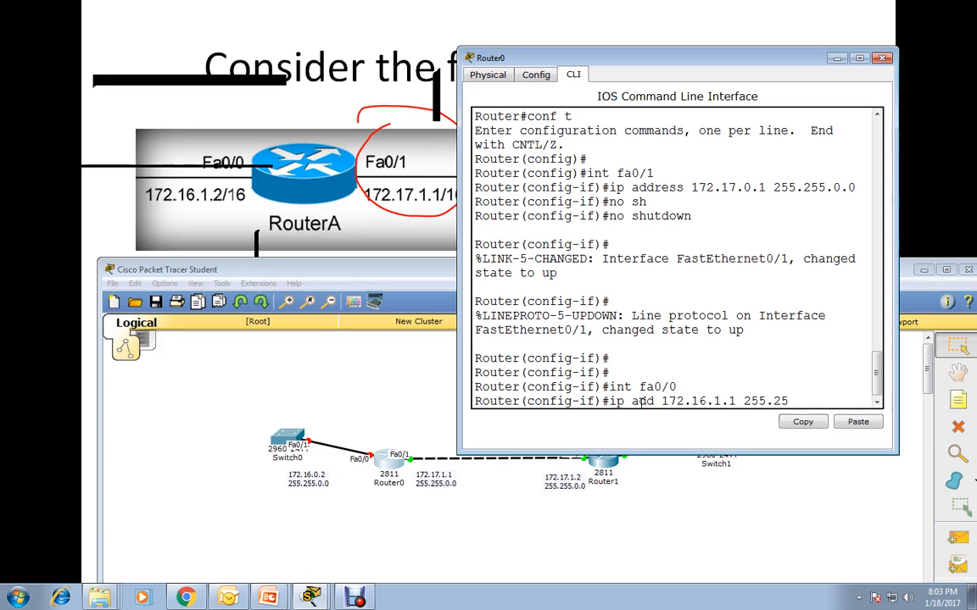
pyautogui.write('5.0.0')
pyautogui.press('Return')
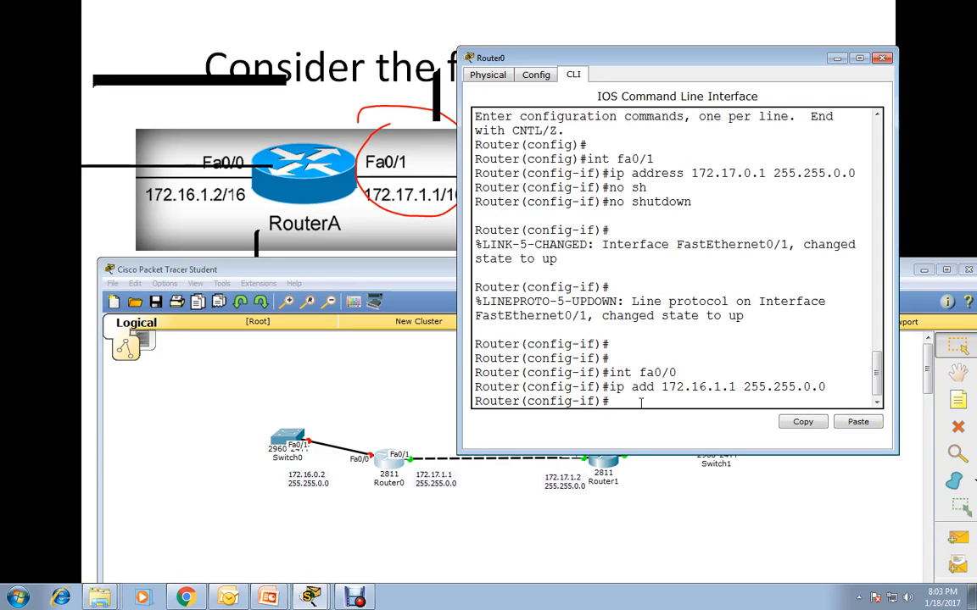
# Enable Router0's fa0/0 interface with no shutdown and minimize the router's window.
pyautogui.write('no sh')
pyautogui.press('Return')
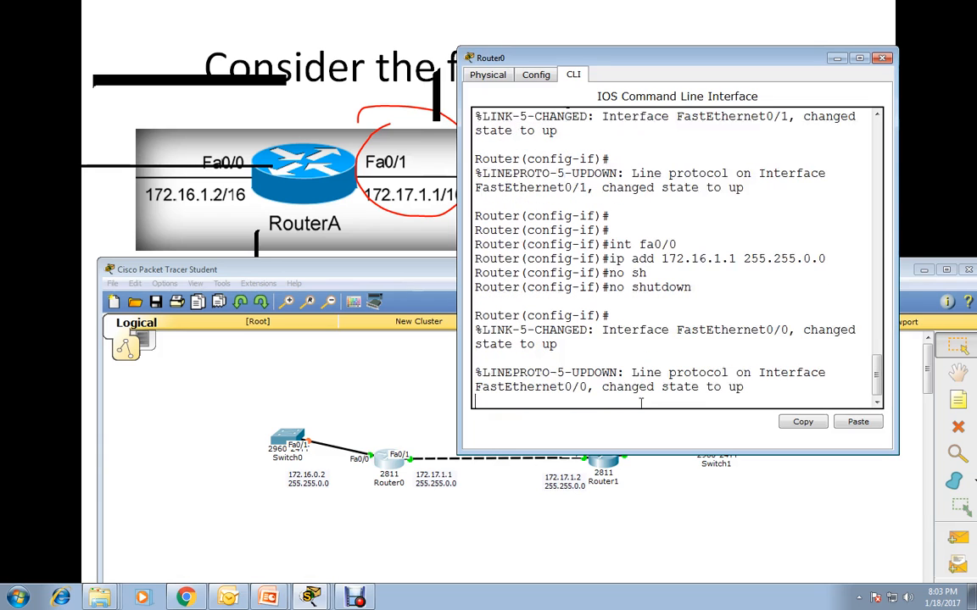
pyautogui.click(836, 57)
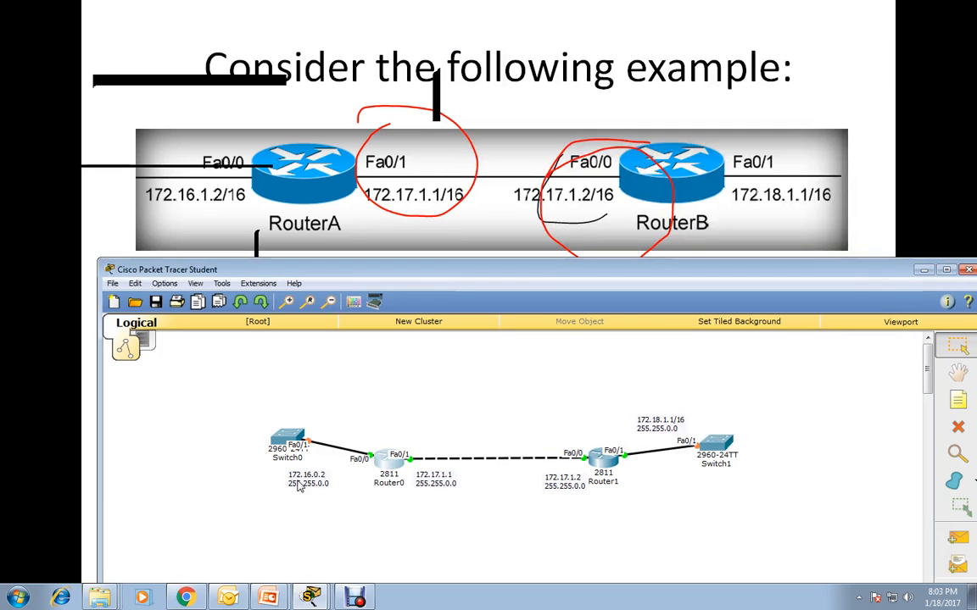
# Change the address in the topology note beside Router0's fa0/0 interface to 172.16.1.1.
pyautogui.click(318, 488)
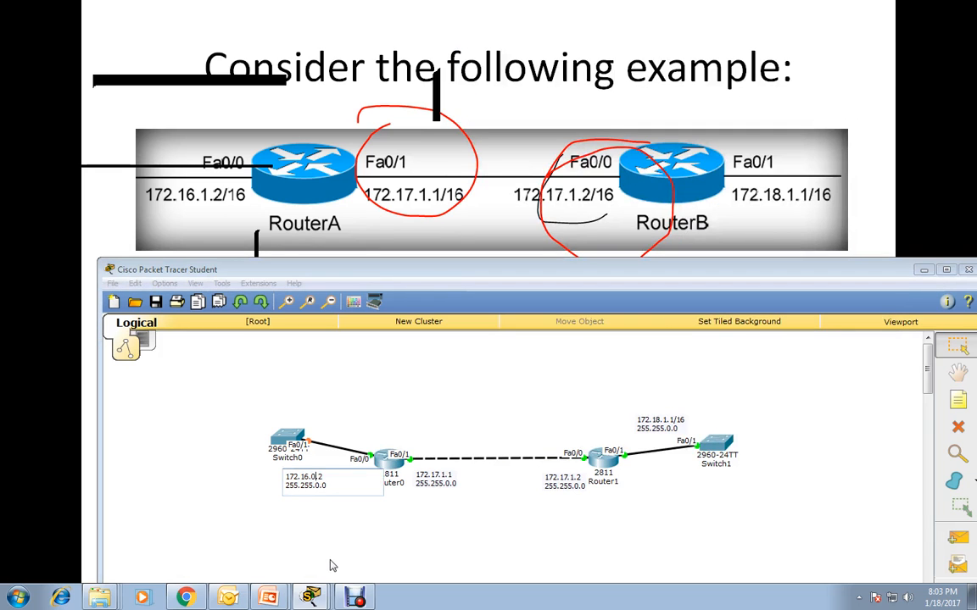
pyautogui.press('BackSpace')
pyautogui.write('1')
pyautogui.press('BackSpace')
pyautogui.write('1')
pyautogui.click(349, 502)
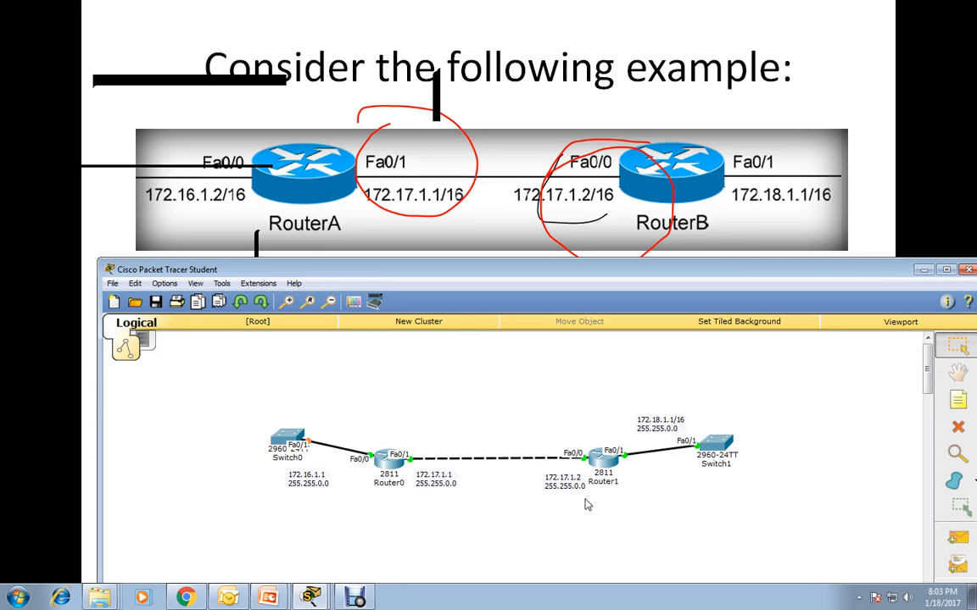
# Reopen Router0's command line and exit from interface configuration mode to privileged EXEC mode.
pyautogui.click(392, 462)
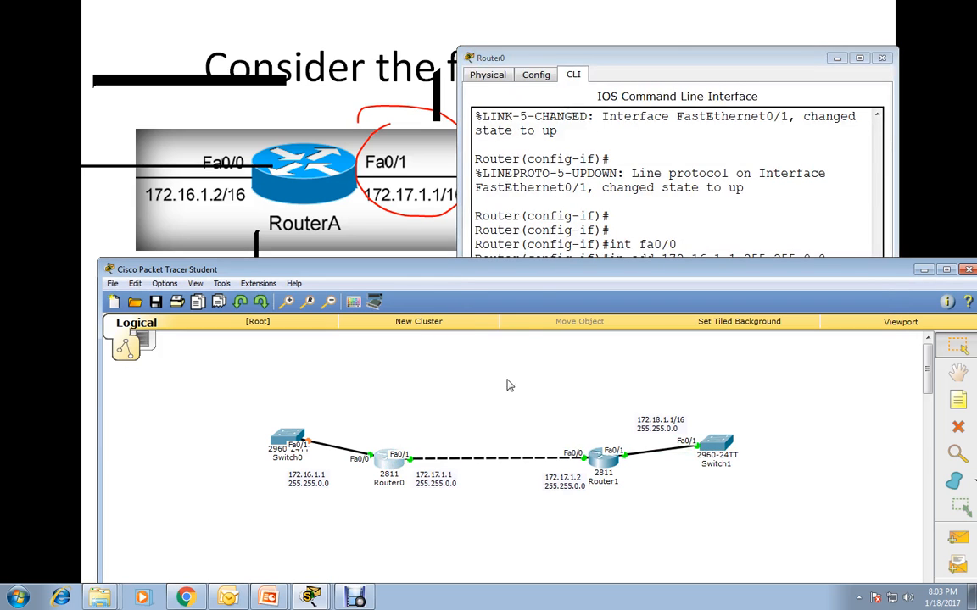
pyautogui.moveTo(592, 66); pyautogui.dragTo(595, 47)
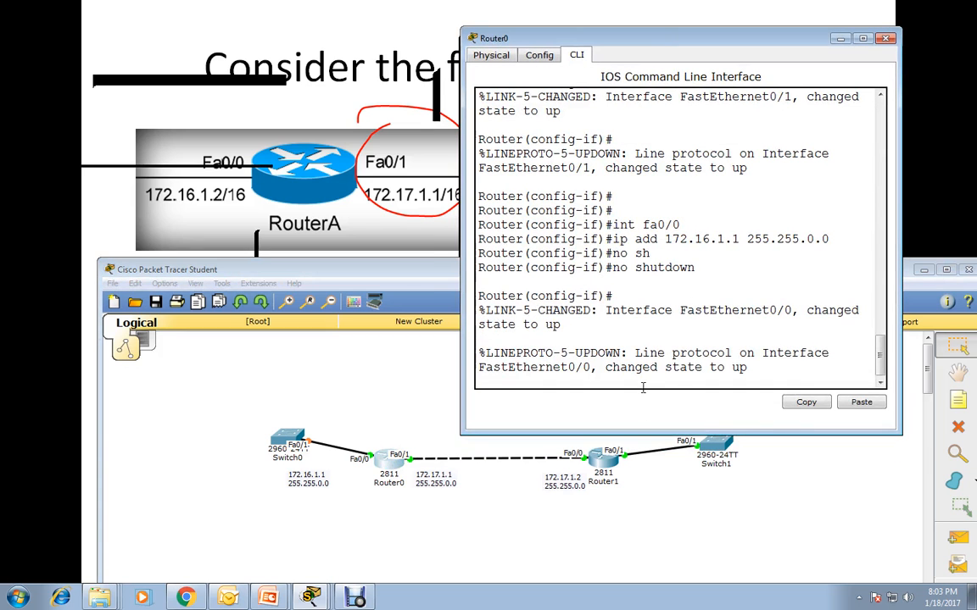
pyautogui.press('Return')
pyautogui.press('Return')
pyautogui.press('Return')
pyautogui.press('Return')
pyautogui.press('Return')
pyautogui.write('e')
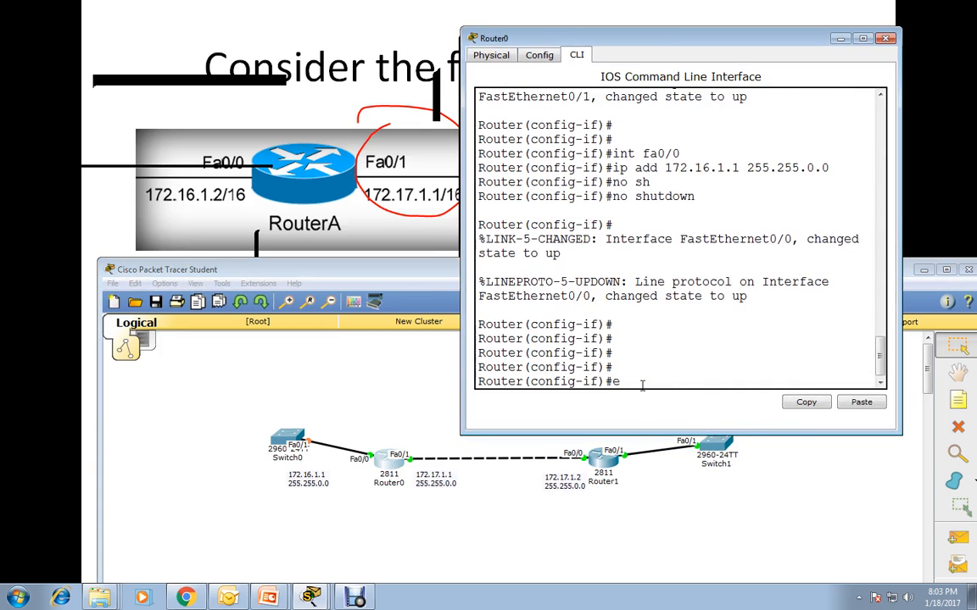
pyautogui.write('xit')
pyautogui.press('Return')
pyautogui.press('Return')
pyautogui.press('Return')
pyautogui.press('Return')
pyautogui.write('er(config)#e')
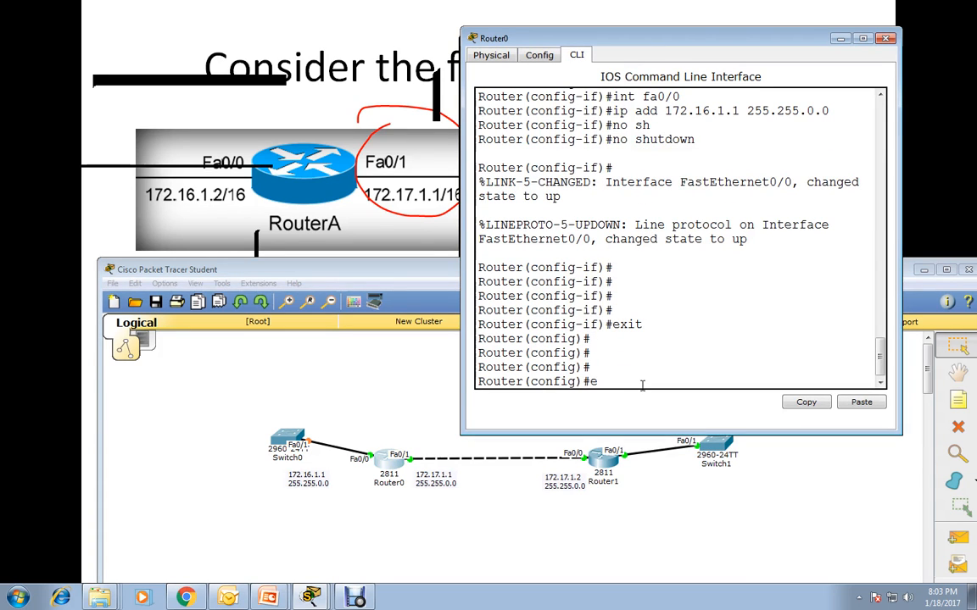
pyautogui.write('xit')
pyautogui.press('Return')
pyautogui.press('Return')
# Display Router0's routing table with sh ip route, and widen the window to read its connected networks.
pyautogui.write('sh')
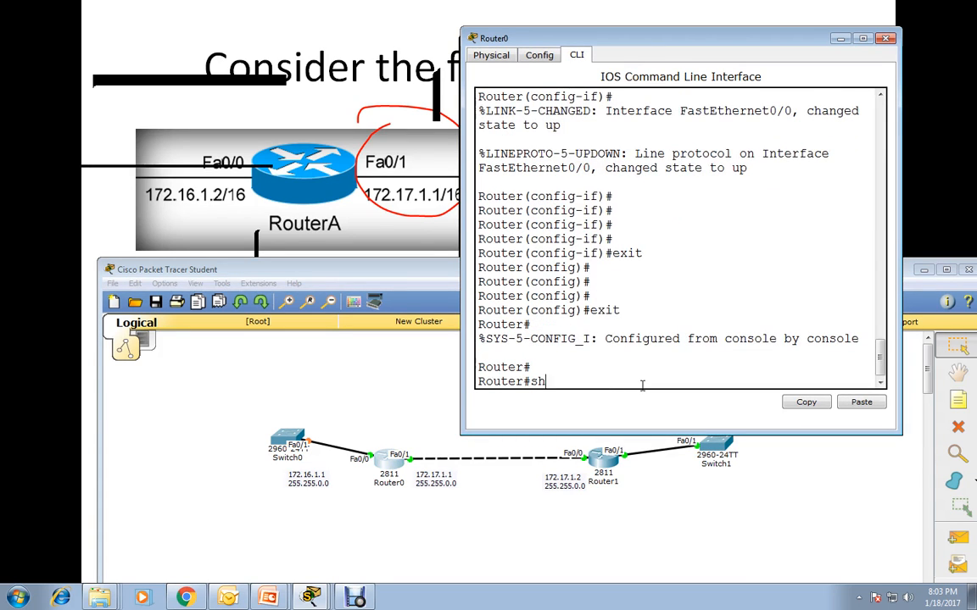
pyautogui.write(' ip rou')
pyautogui.press('Tab')
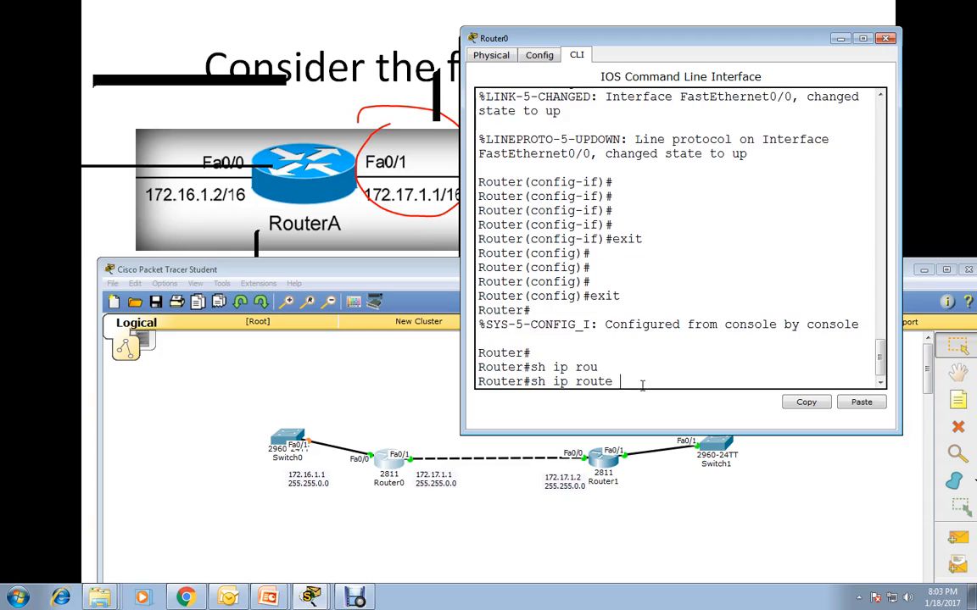
pyautogui.press('Return')
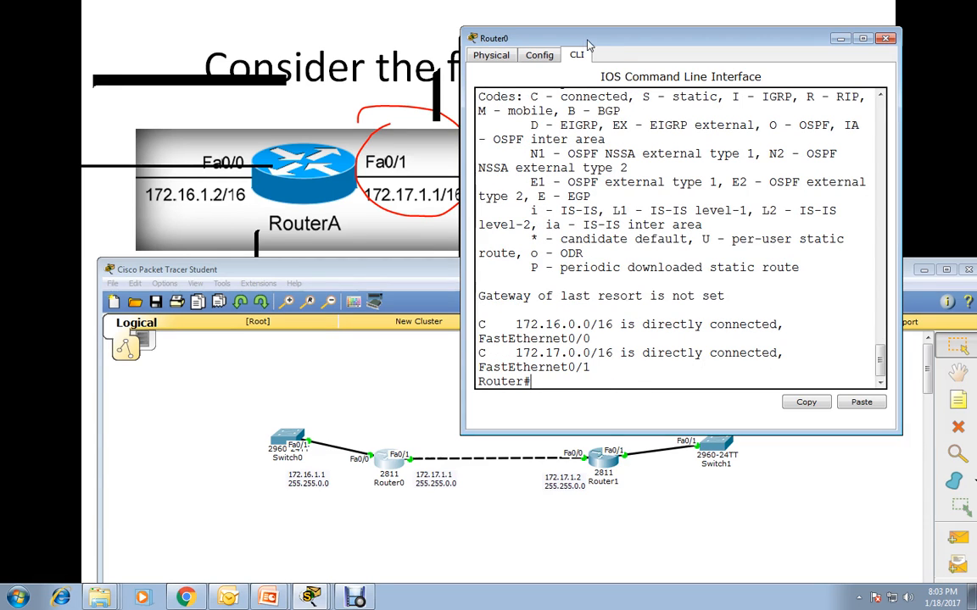
pyautogui.moveTo(461, 126); pyautogui.dragTo(227, 128)
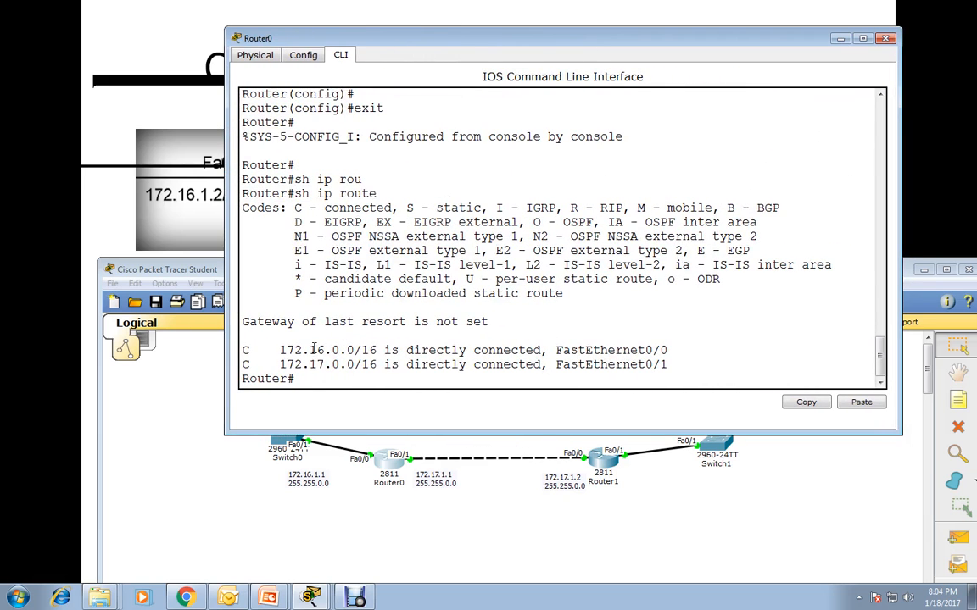
pyautogui.click(837, 40)
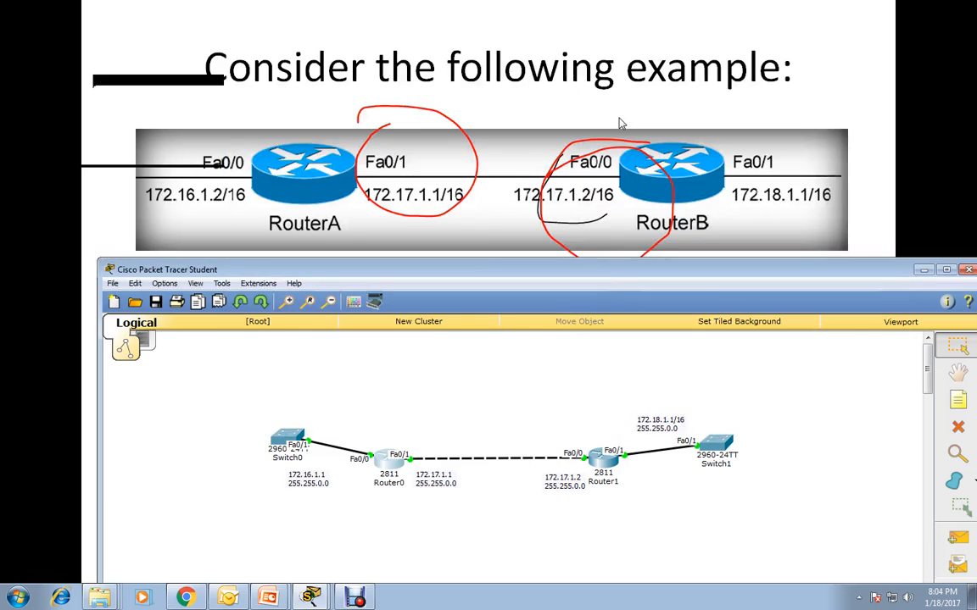
# Review the static route example on the slide and return to Router0's command line in Packet Tracer.
pyautogui.click(805, 126)
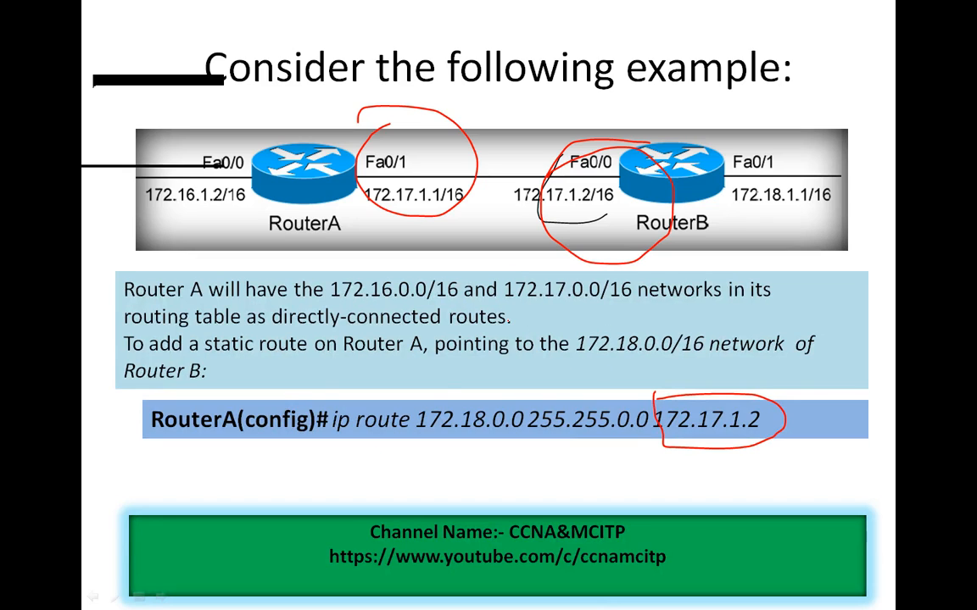
pyautogui.hotkey('alt', 'Tab')
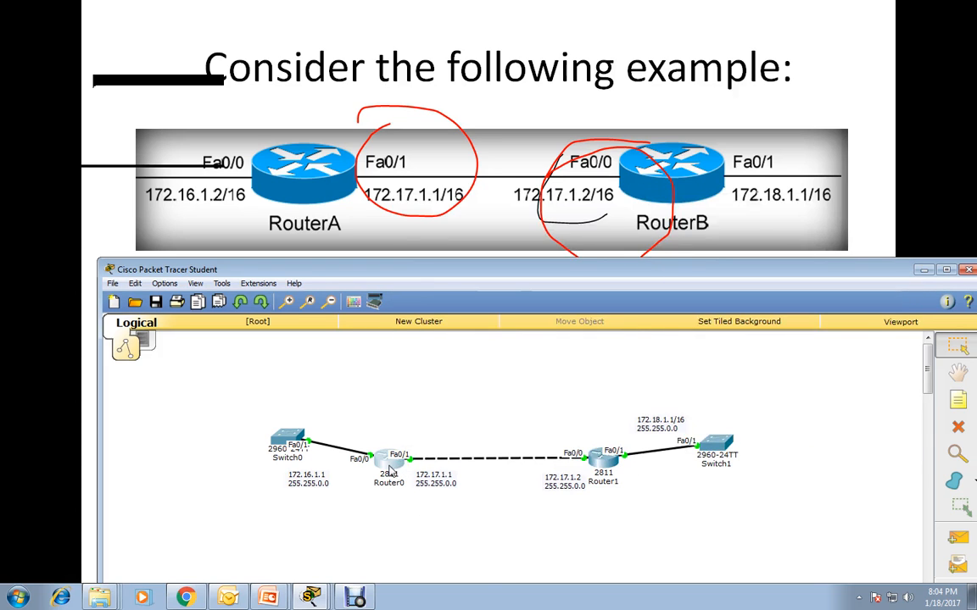
pyautogui.click(390, 471)
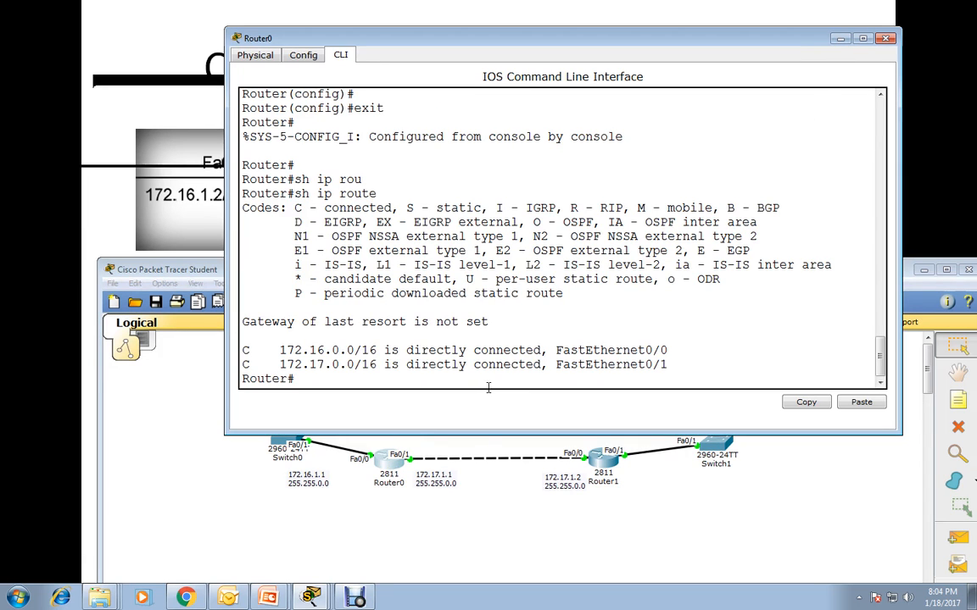
# Switch to the PowerPoint slide show and examine the static route command for Router A.
pyautogui.hotkey('alt', 'Tab')
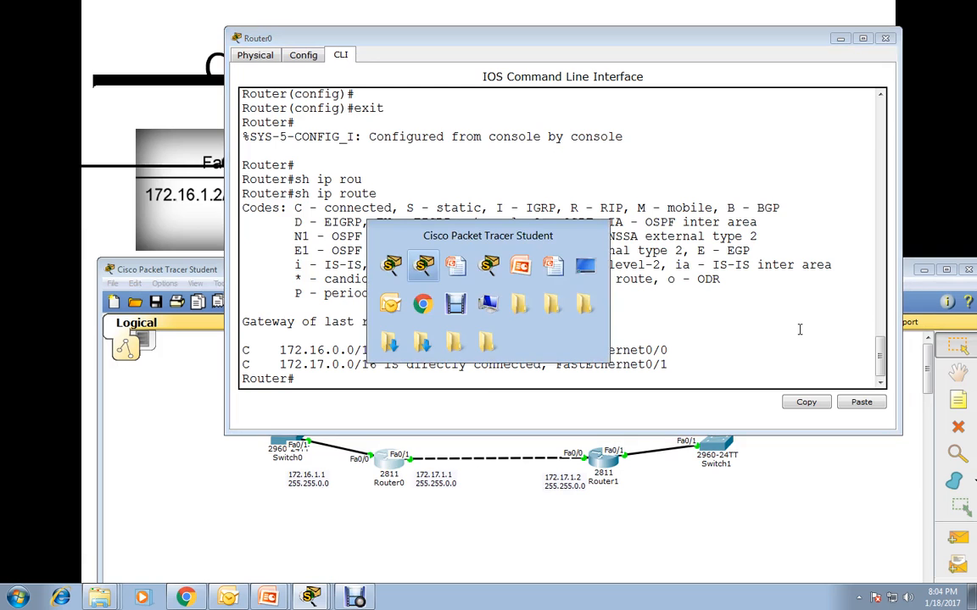
pyautogui.hotkey('alt', 'Tab')
pyautogui.hotkey('alt', 'Tab')
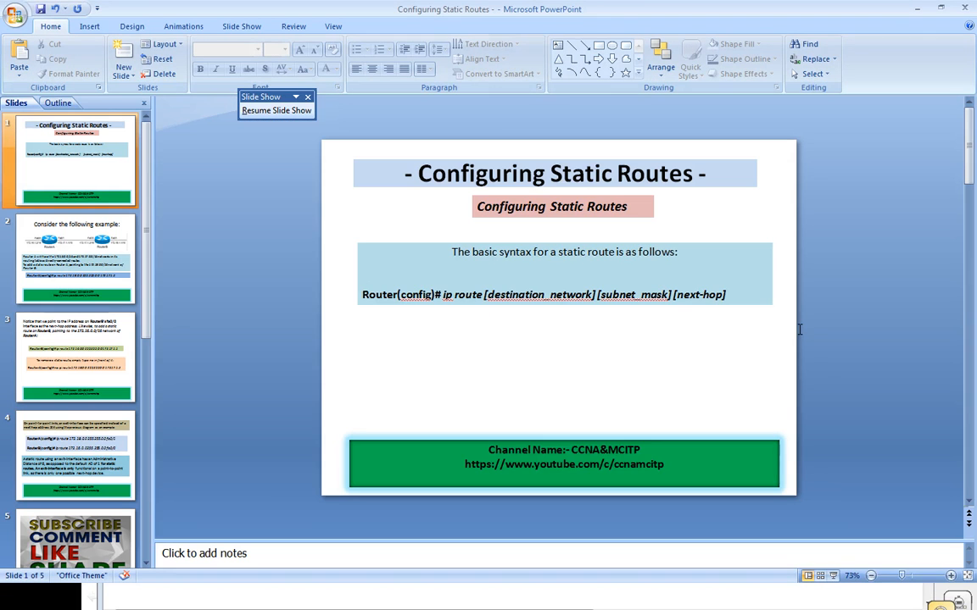
pyautogui.hotkey('alt', 'Tab')
pyautogui.hotkey('alt', 'Tab')
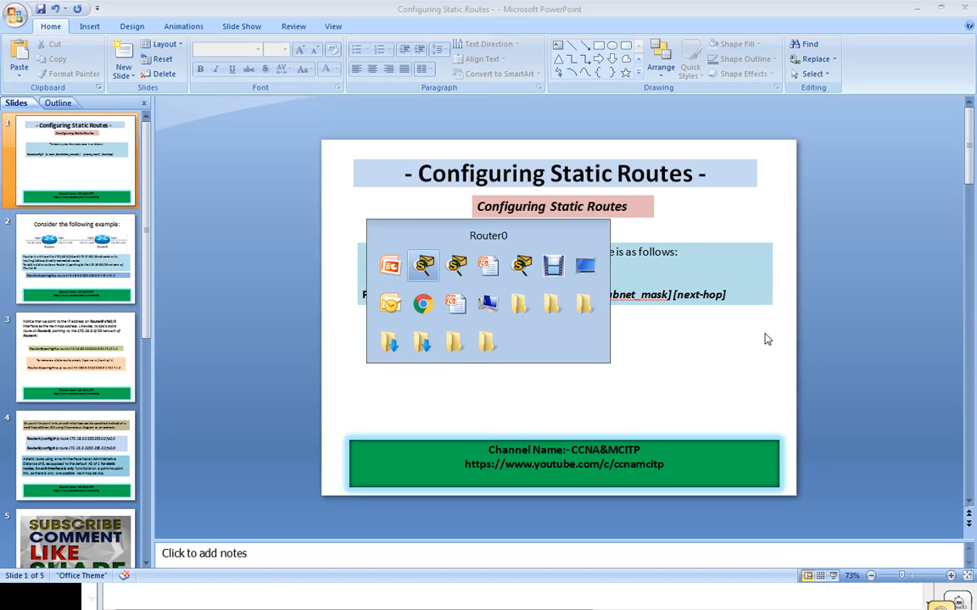
pyautogui.hotkey('alt', 'Tab')
pyautogui.hotkey('alt', 'Tab')
pyautogui.hotkey('alt', 'Tab')
pyautogui.hotkey('alt', 'Tab')
pyautogui.hotkey('alt', 'Tab')
pyautogui.hotkey('alt', 'Tab')
pyautogui.hotkey('alt', 'Tab')
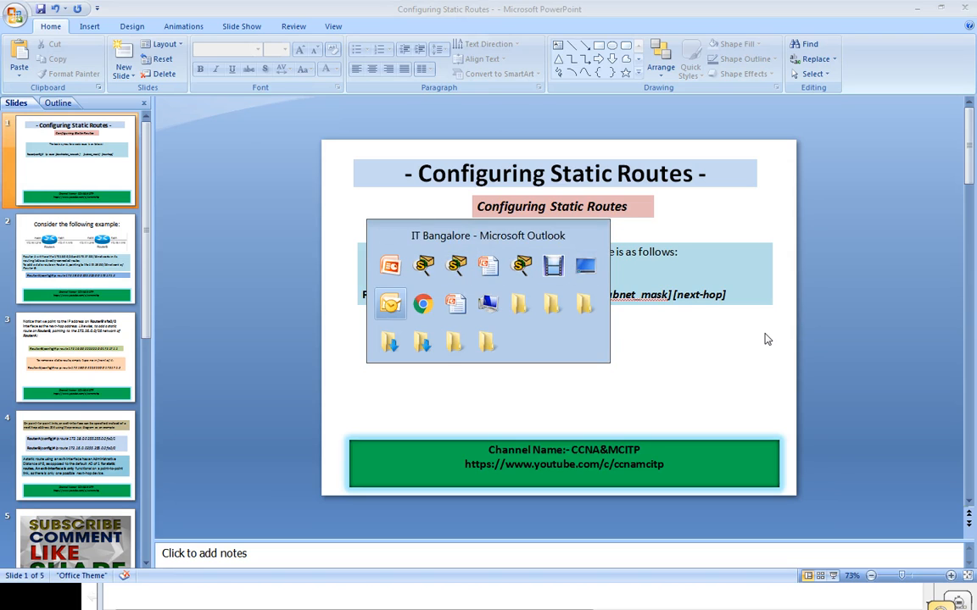
pyautogui.hotkey('alt', 'Tab')
pyautogui.hotkey('alt', 'Tab')
pyautogui.hotkey('alt', 'Tab')
pyautogui.hotkey('alt', 'Tab')
pyautogui.hotkey('alt', 'Tab')
pyautogui.hotkey('alt', 'Tab')
pyautogui.hotkey('alt', 'Tab')
pyautogui.hotkey('alt', 'Tab')
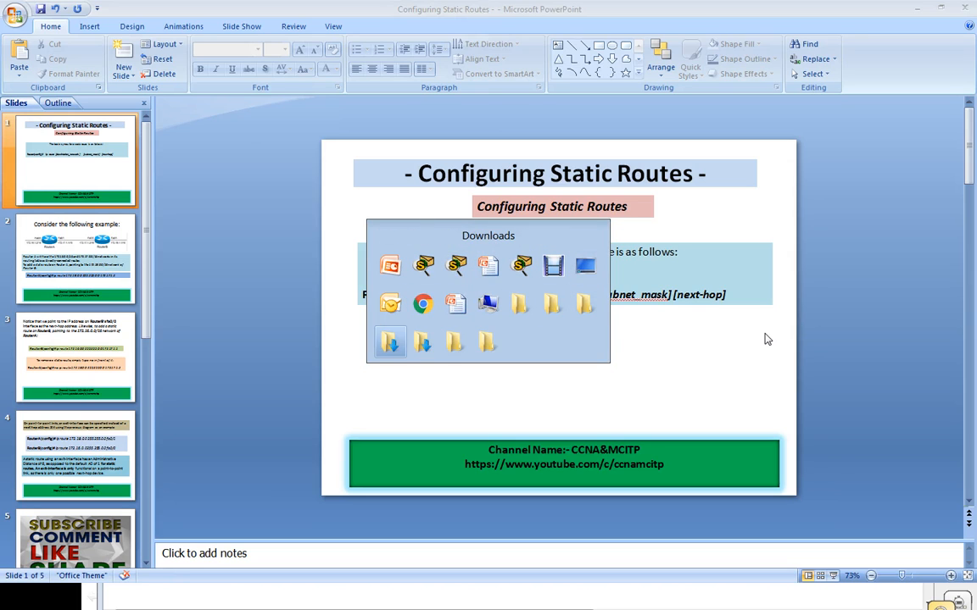
pyautogui.hotkey('alt', 'Tab')
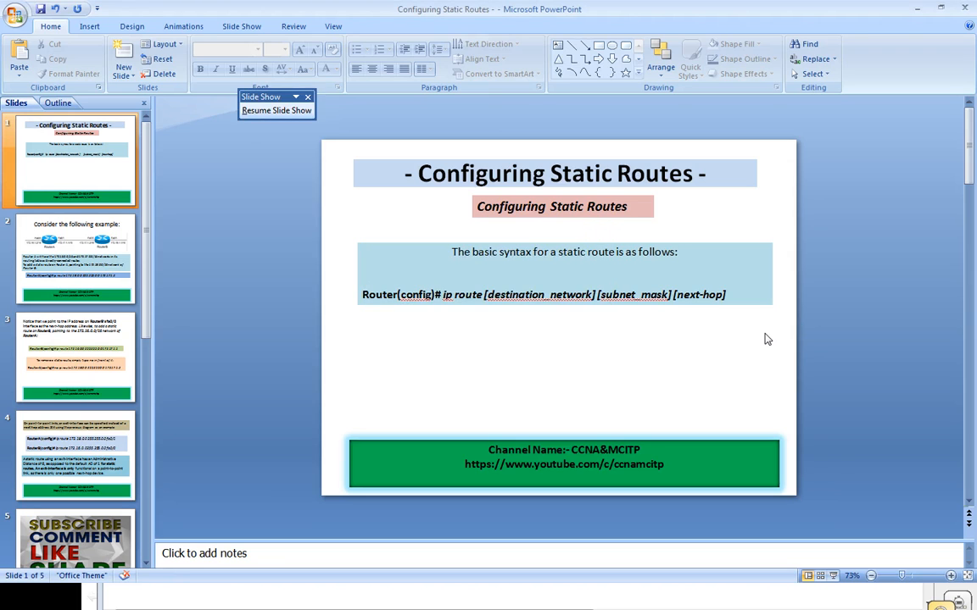
pyautogui.hotkey('alt', 'Tab')
pyautogui.hotkey('alt', 'Tab')
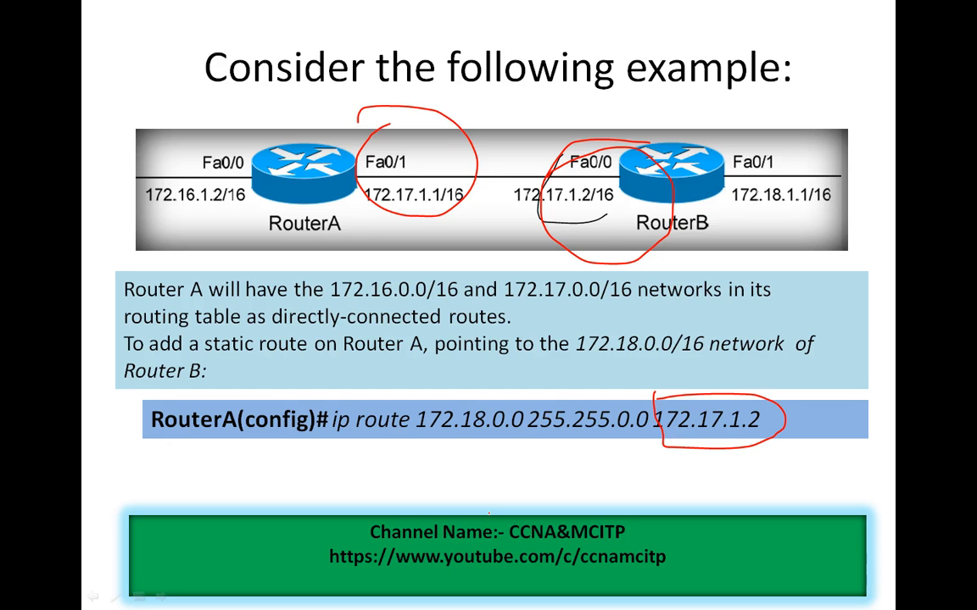
# Switch back to Router0's command line in Packet Tracer and enter global configuration mode with conf t.
pyautogui.hotkey('alt', 'Tab')
pyautogui.hotkey('alt', 'Tab')
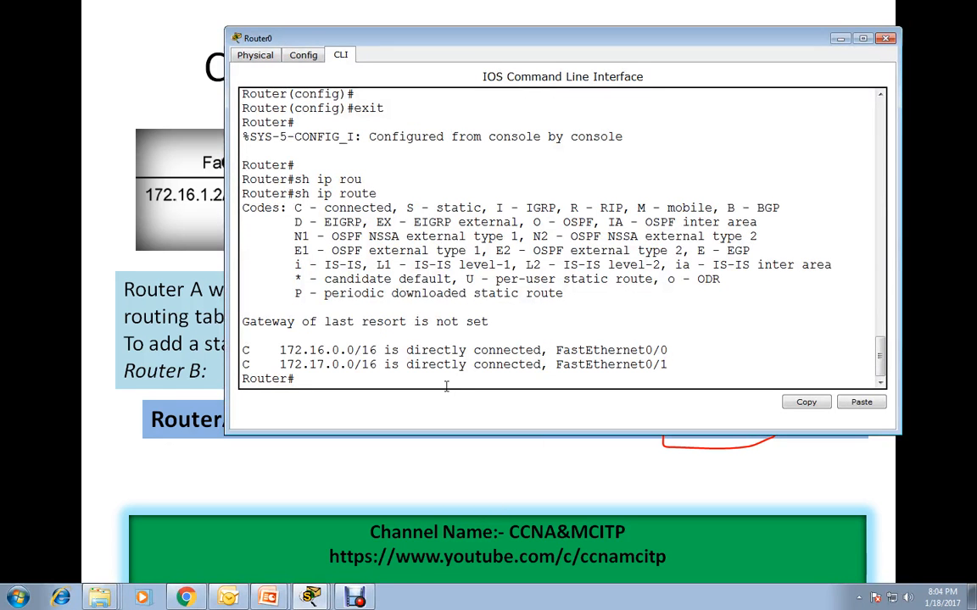
pyautogui.write('conf t')
pyautogui.press('Return')
pyautogui.press('Return')
pyautogui.press('Return')
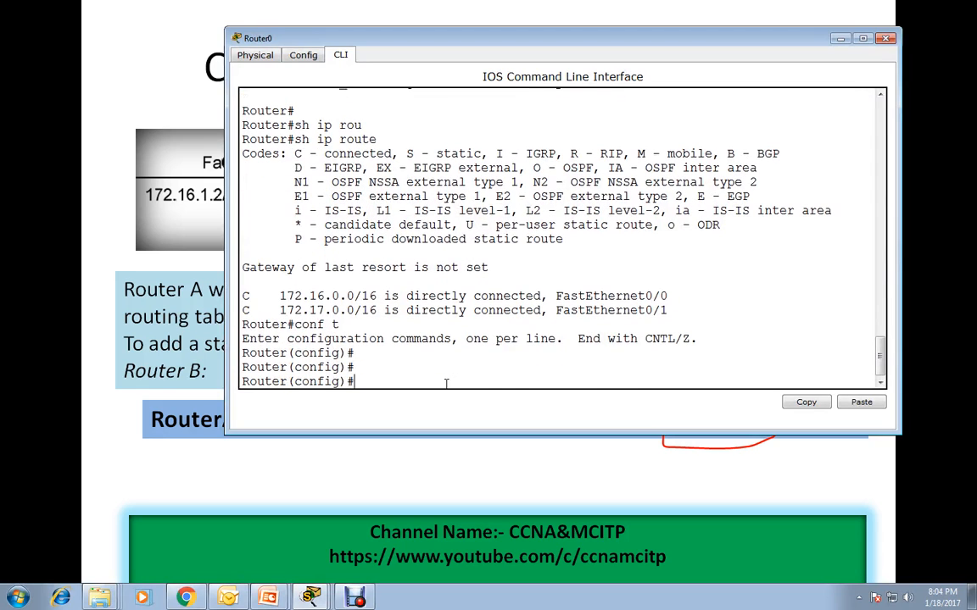
# Start an ip route command on Router0 and shorten its window to uncover the example command on the slide.
pyautogui.write('ip rou')
pyautogui.press('Tab')
pyautogui.write('te')
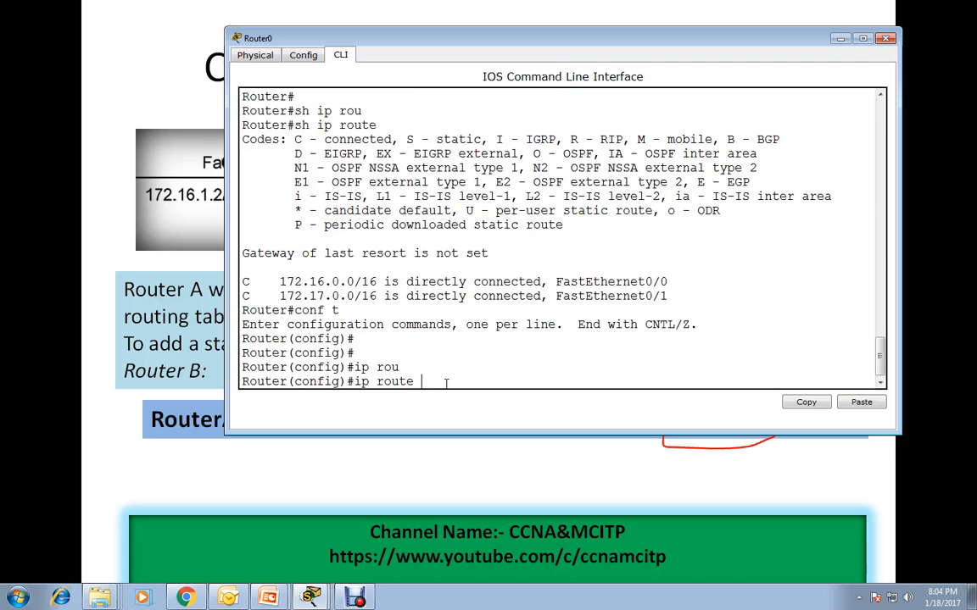
pyautogui.moveTo(447, 44); pyautogui.dragTo(364, 12)
pyautogui.doubleClick(364, 12)
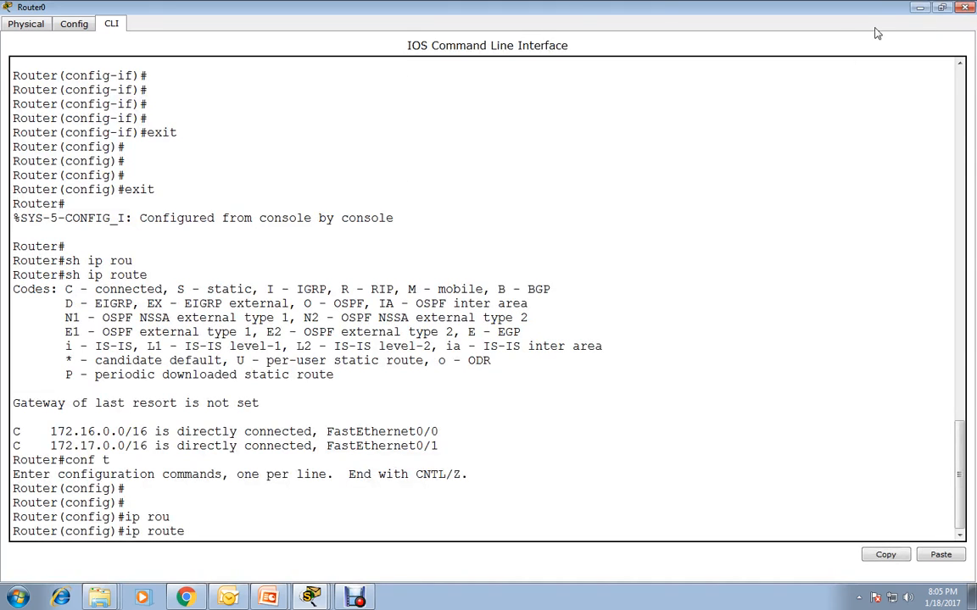
pyautogui.moveTo(858, 11); pyautogui.dragTo(812, 35)
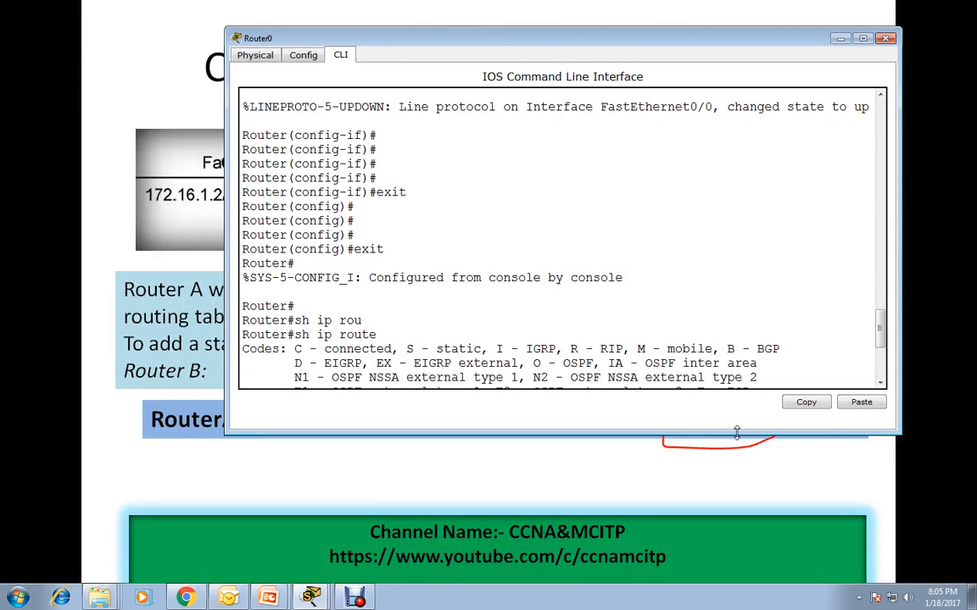
pyautogui.moveTo(736, 433); pyautogui.dragTo(738, 407)
pyautogui.moveTo(572, 38); pyautogui.dragTo(512, 0)
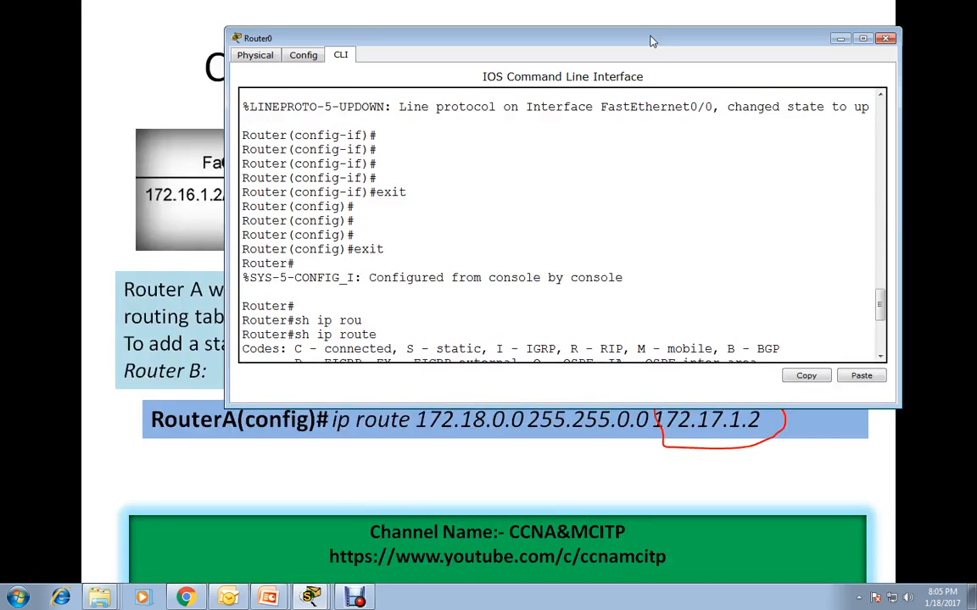
pyautogui.moveTo(585, 7); pyautogui.dragTo(587, 39)
pyautogui.moveTo(882, 309); pyautogui.dragTo(882, 342)
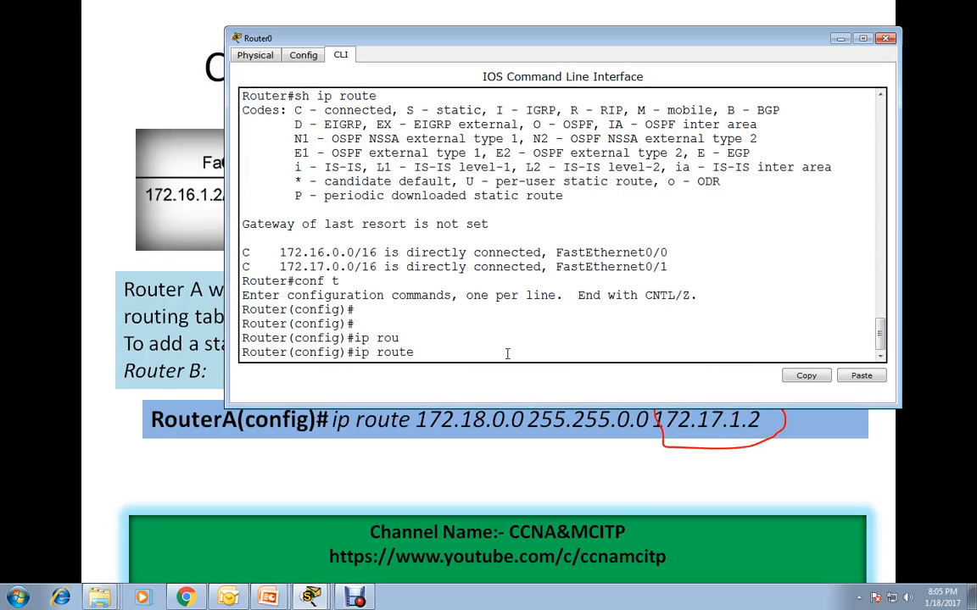
# Add destination network 172.18.0.0 with mask 255.255.0.0 to Router0's route command, and check the slide's diagram for the next hop.
pyautogui.write('172.18.0.0 255.25')
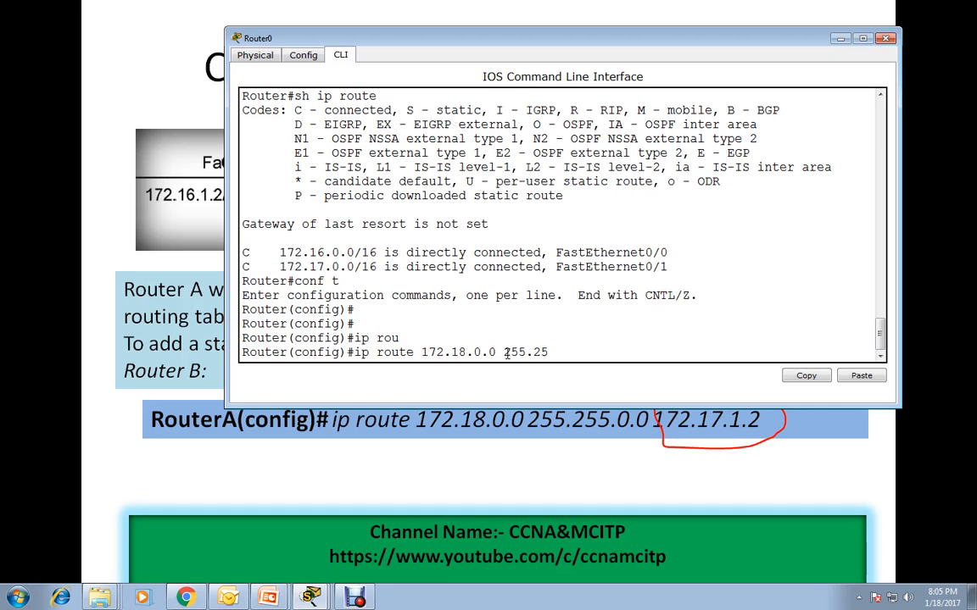
pyautogui.write('5.0.0')
pyautogui.moveTo(647, 41); pyautogui.dragTo(607, 243)
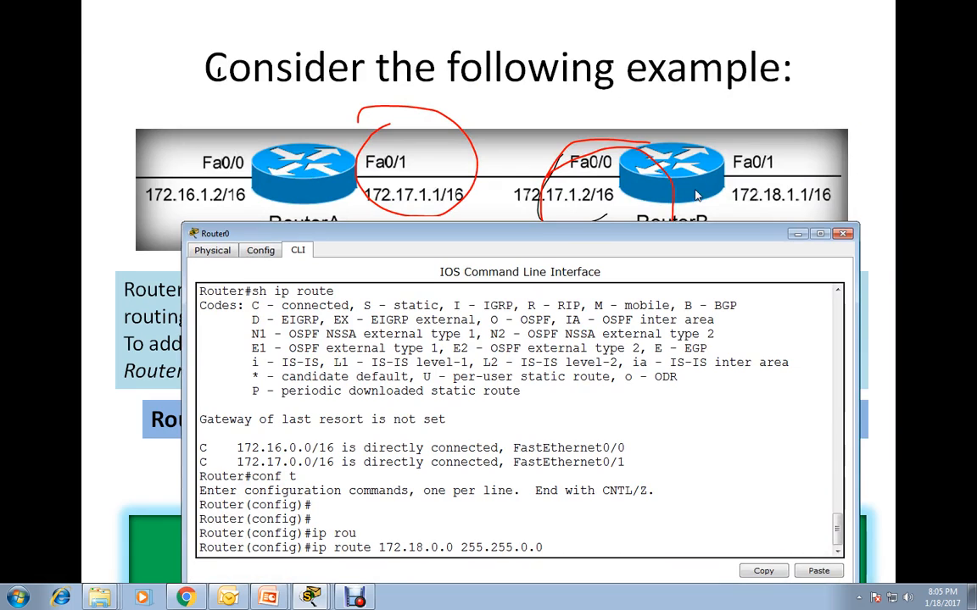
pyautogui.moveTo(653, 242); pyautogui.dragTo(599, 48)
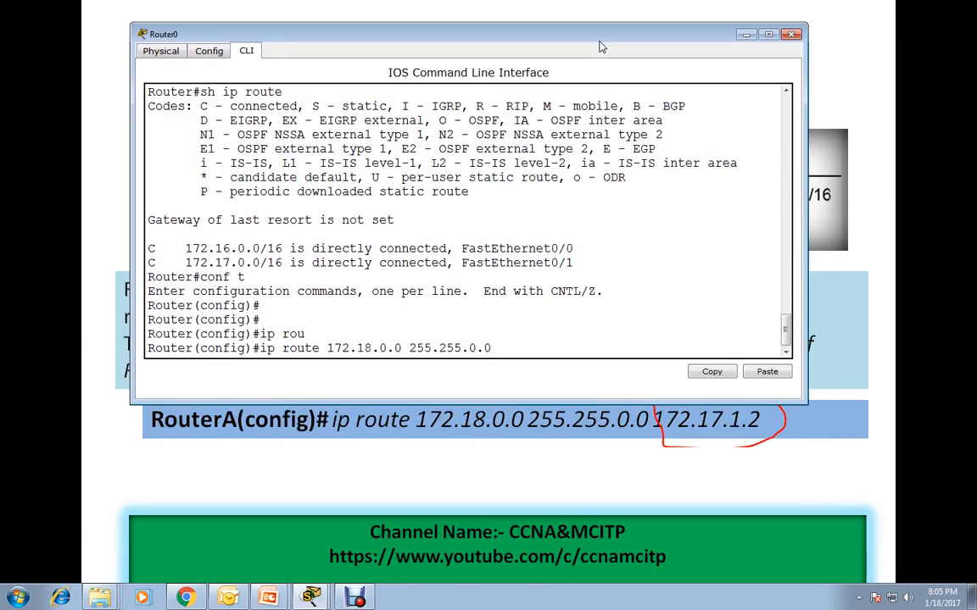
# Complete Router0's static route command with next hop 172.17.1.2 and run it.
pyautogui.write('2.17.0')
pyautogui.press('BackSpace')
pyautogui.press('BackSpace')
pyautogui.write('1.2')
pyautogui.press('Return')
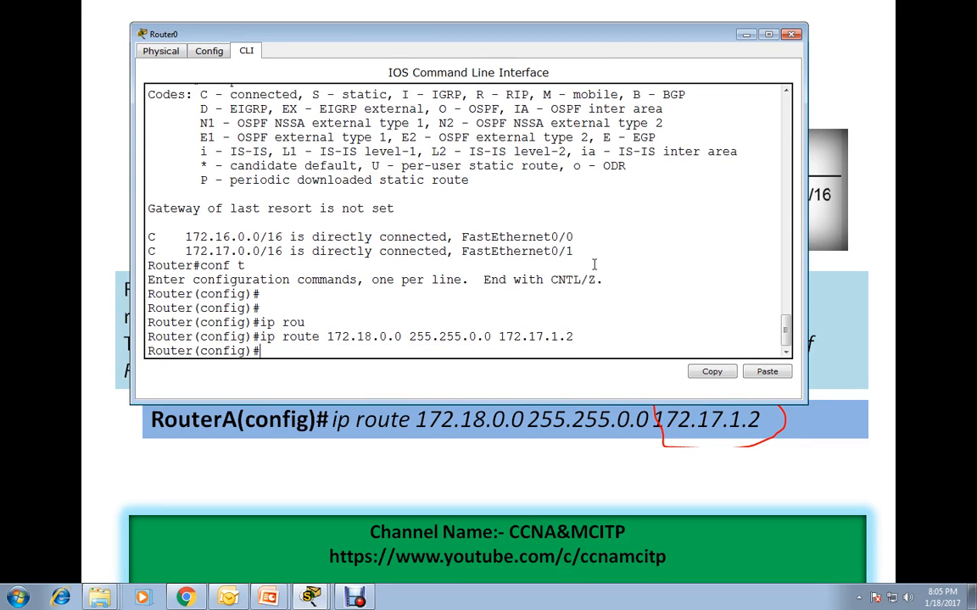
# Exit configuration mode on Router0, display its routing table with sh ip route, and highlight the static route entry.
pyautogui.write('exit')
pyautogui.press('Return')
pyautogui.press('Return')
pyautogui.press('Return')
pyautogui.write('sh ip route')
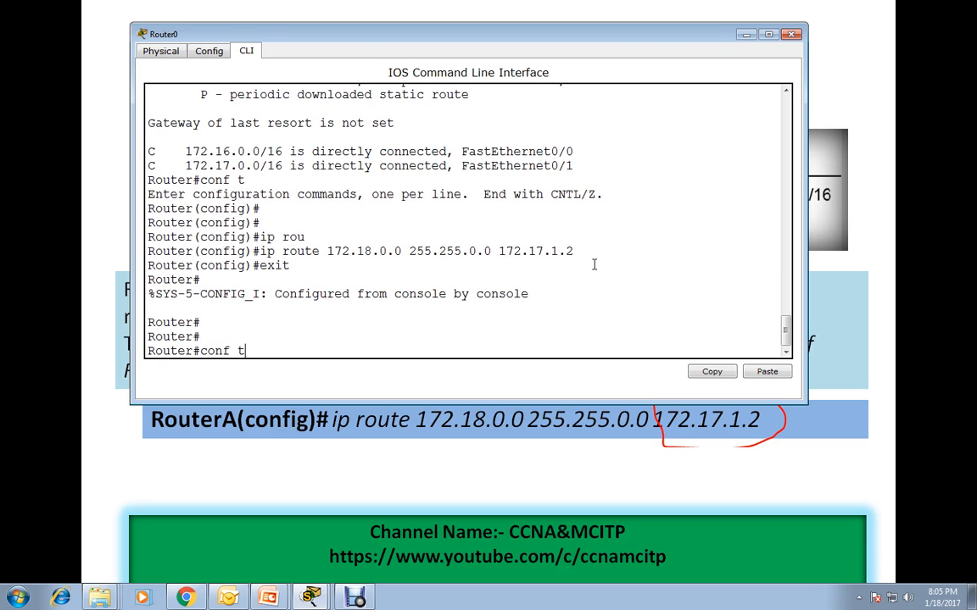
pyautogui.press('Return')
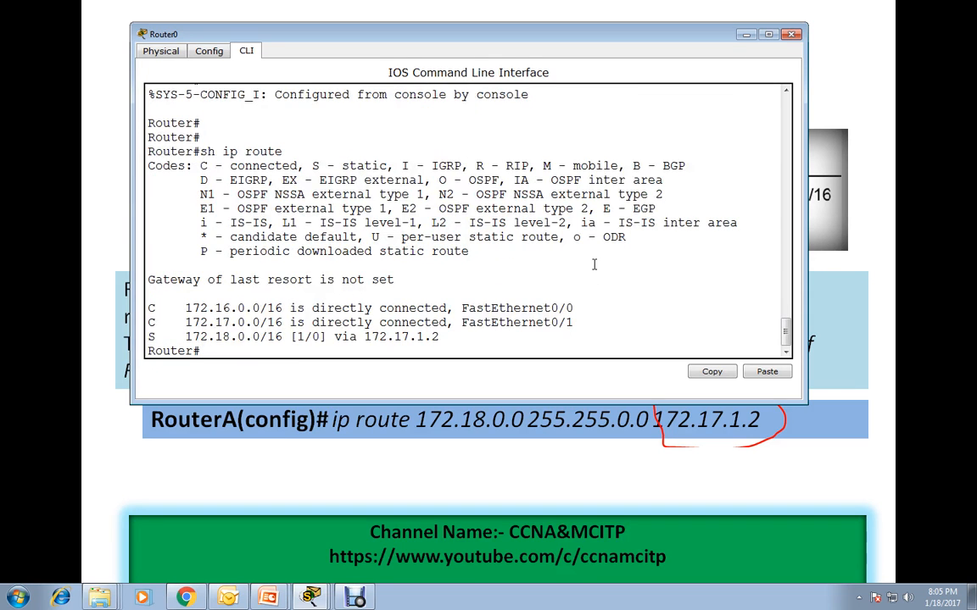
pyautogui.moveTo(439, 337); pyautogui.dragTo(184, 336)
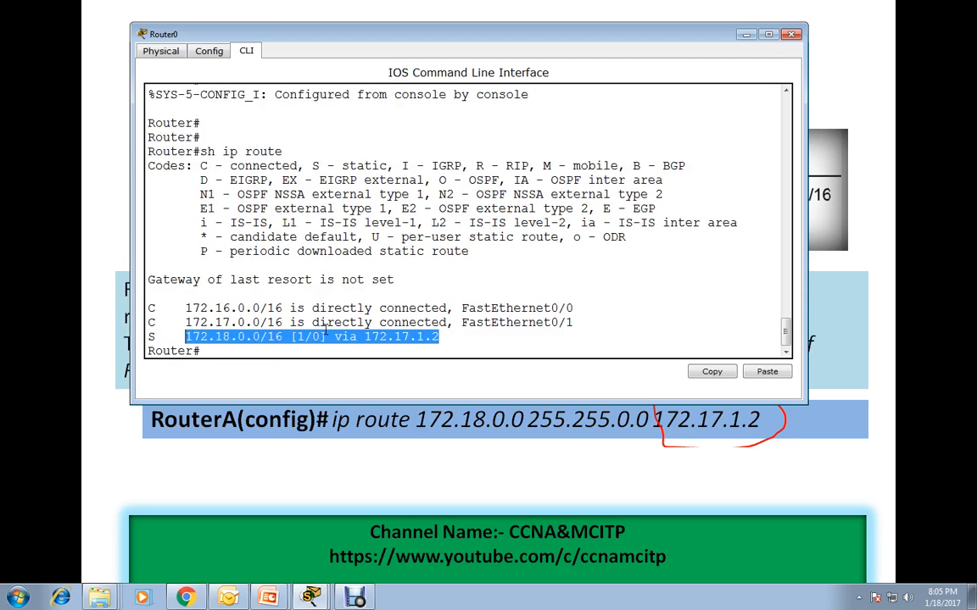
# Switch to the Packet Tracer topology window and open Router1's command line.
pyautogui.click(744, 35)
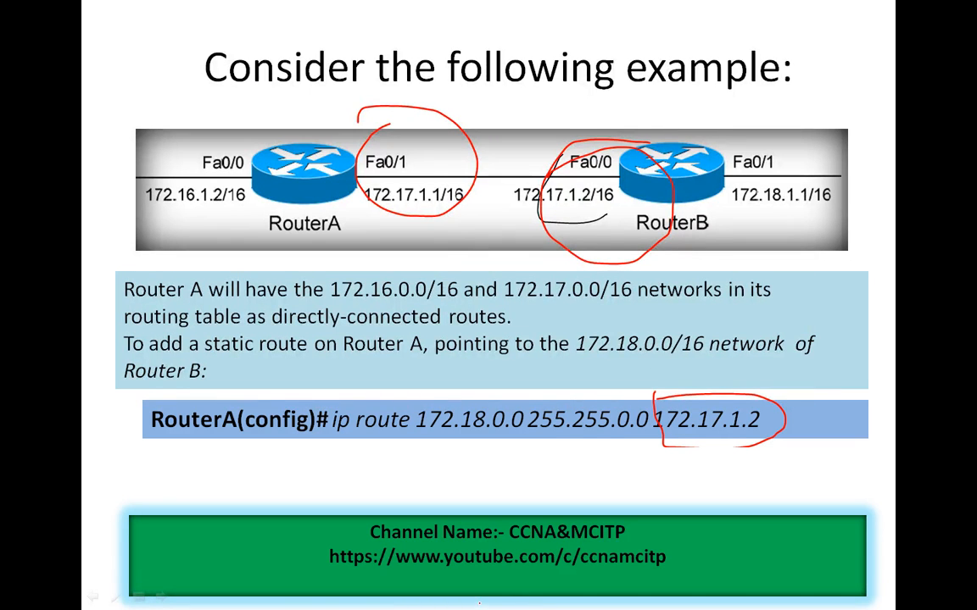
pyautogui.hotkey('alt', 'Tab')
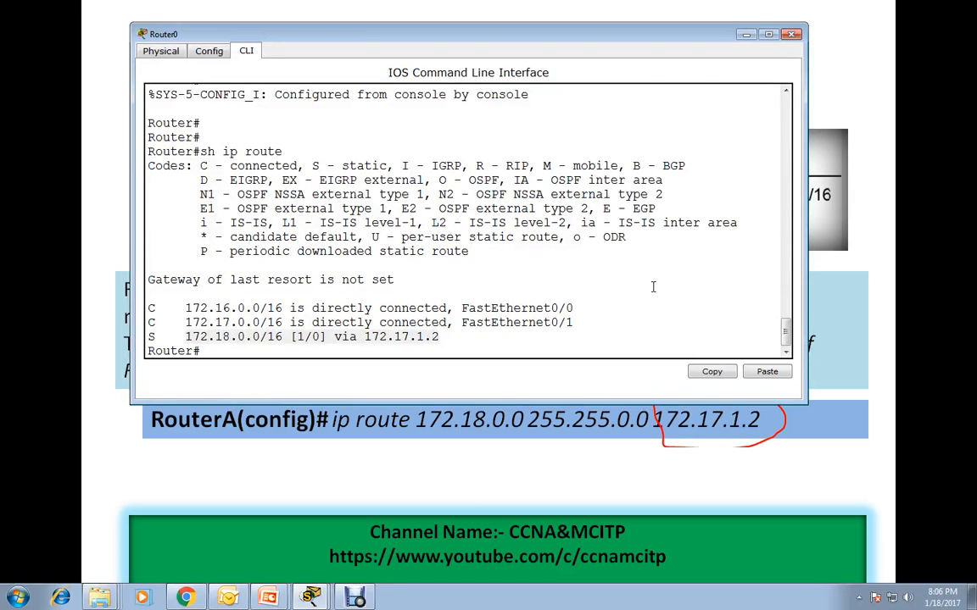
pyautogui.hotkey('alt', 'Tab')
pyautogui.hotkey('alt', 'Tab')
pyautogui.hotkey('alt', 'Tab')
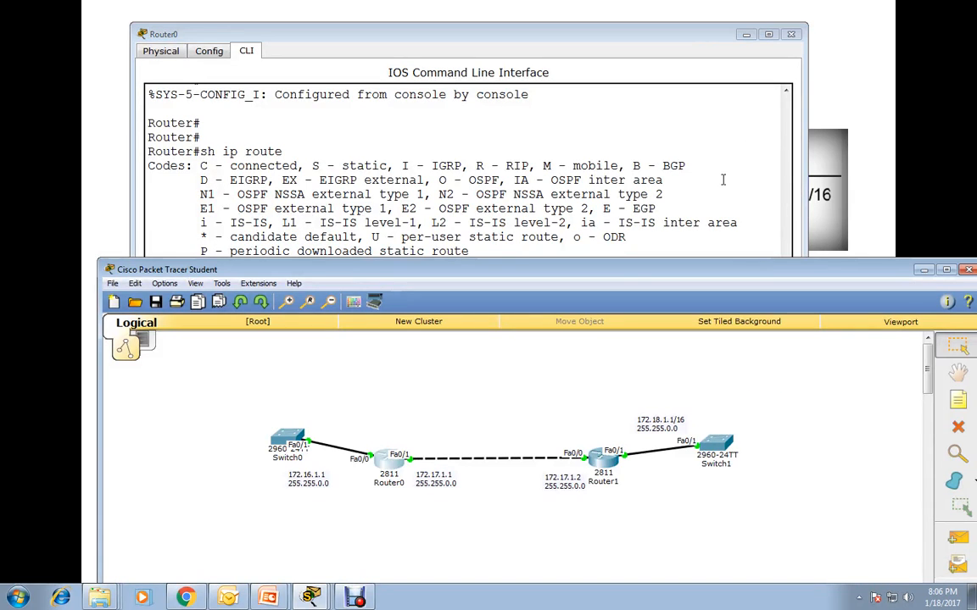
pyautogui.click(608, 462)
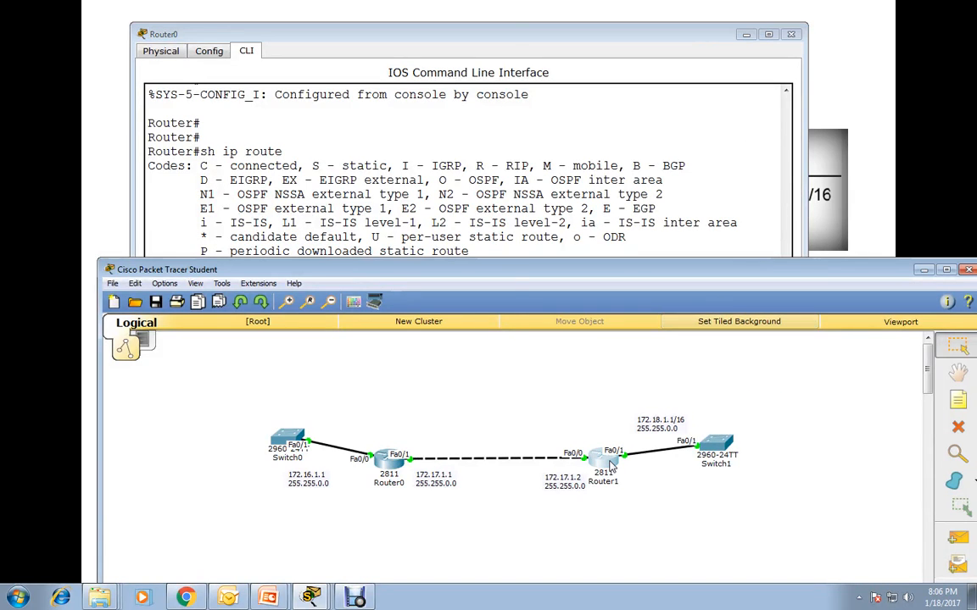
pyautogui.click(740, 106)
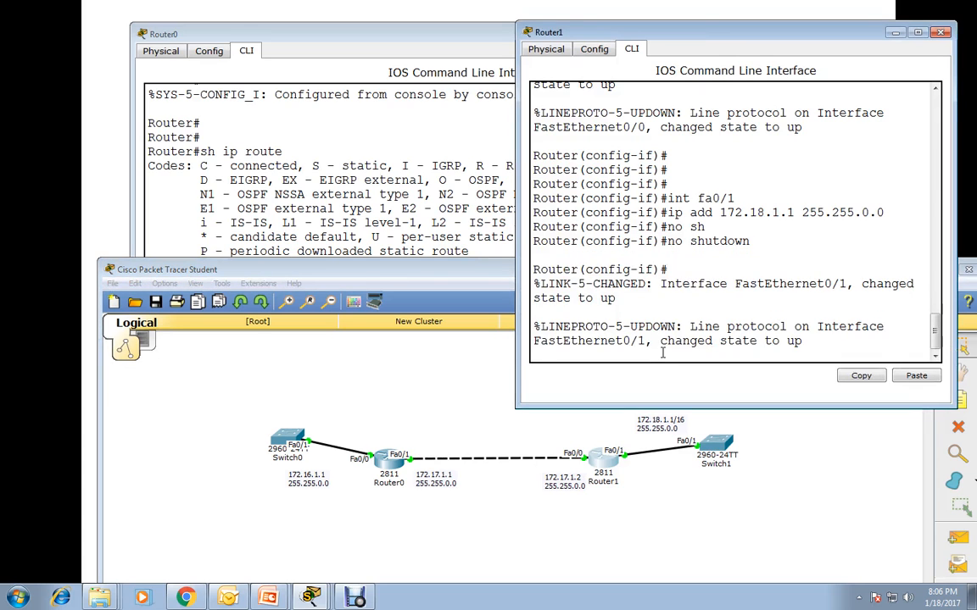
# Return Router1 from interface configuration mode to global configuration mode with exit.
pyautogui.press('Return')
pyautogui.press('Return')
pyautogui.press('Return')
pyautogui.write('exit')
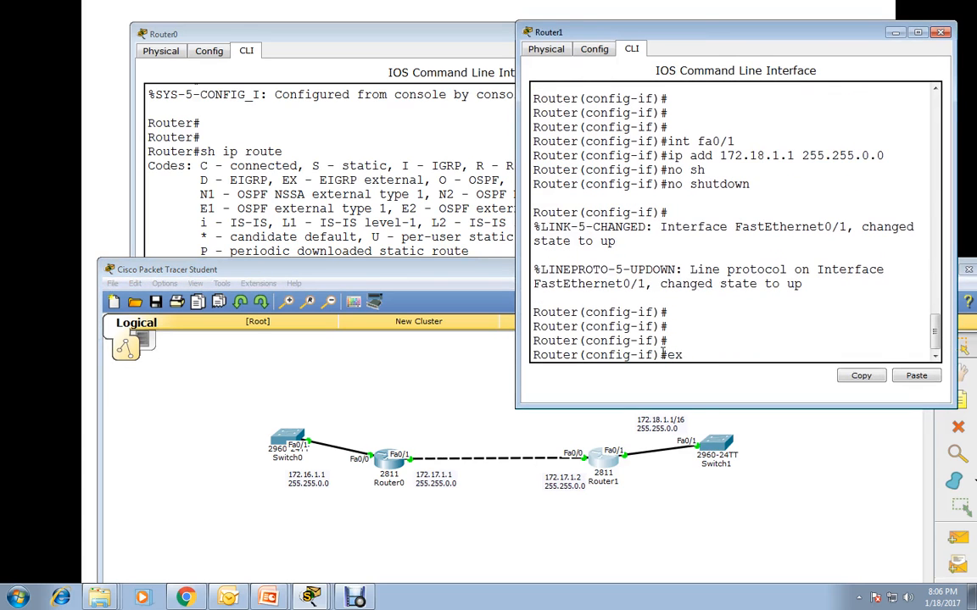
pyautogui.press('Return')
pyautogui.press('Return')
pyautogui.press('Return')
pyautogui.press('Return')
pyautogui.press('Return')
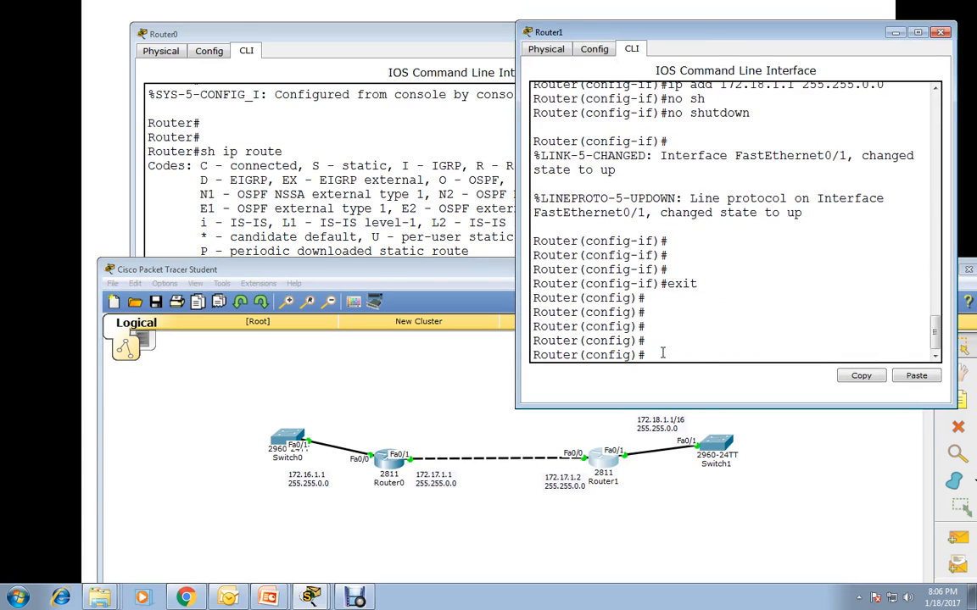
# Display Router1's routing table with do show ip route, and widen its window to read the connected networks.
pyautogui.write('show ip')
pyautogui.press('BackSpace')
pyautogui.hotkey('ctrl', 'a')
pyautogui.write('do show ip route')
pyautogui.press('Return')
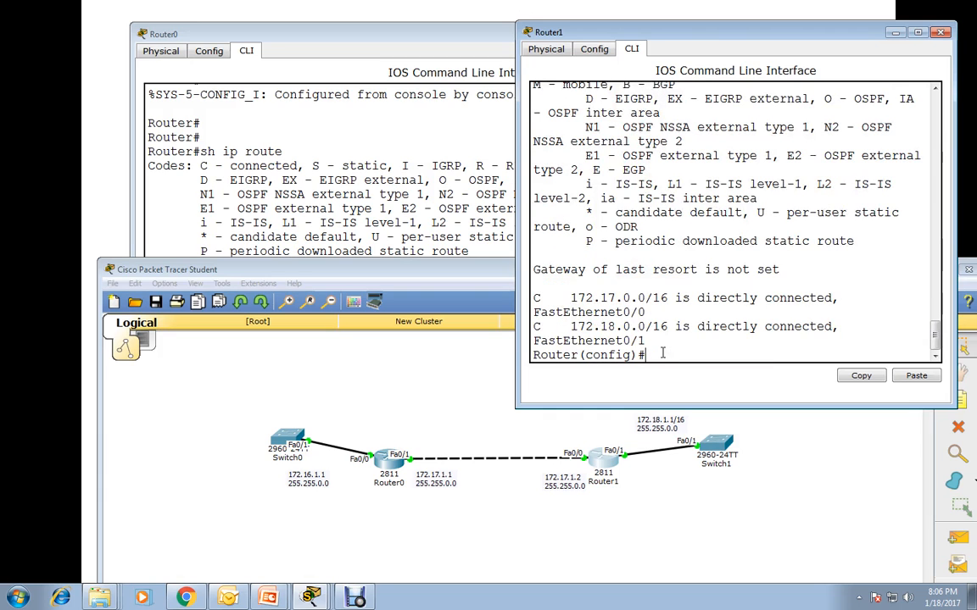
pyautogui.press('Return')
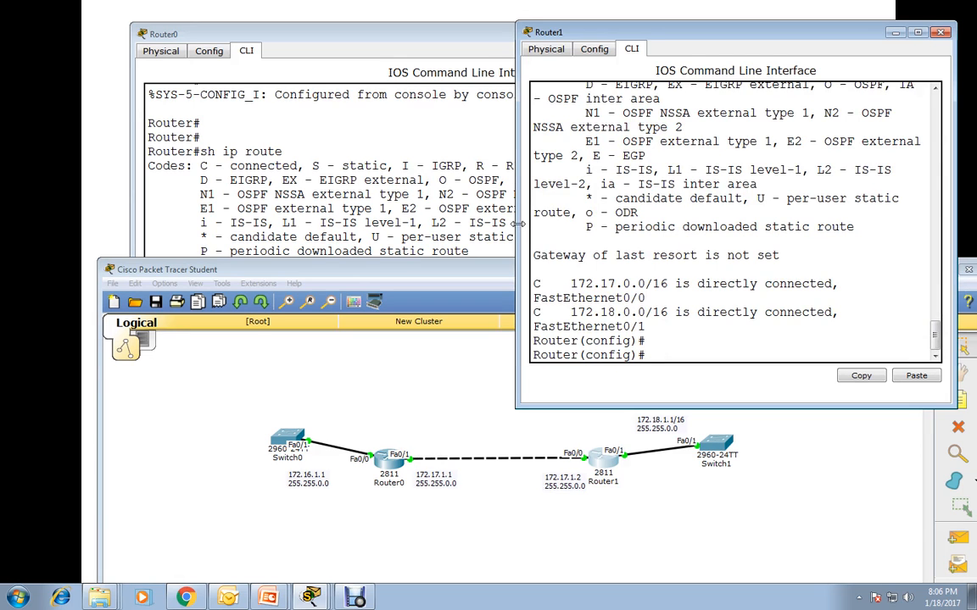
pyautogui.moveTo(515, 203); pyautogui.dragTo(322, 203)
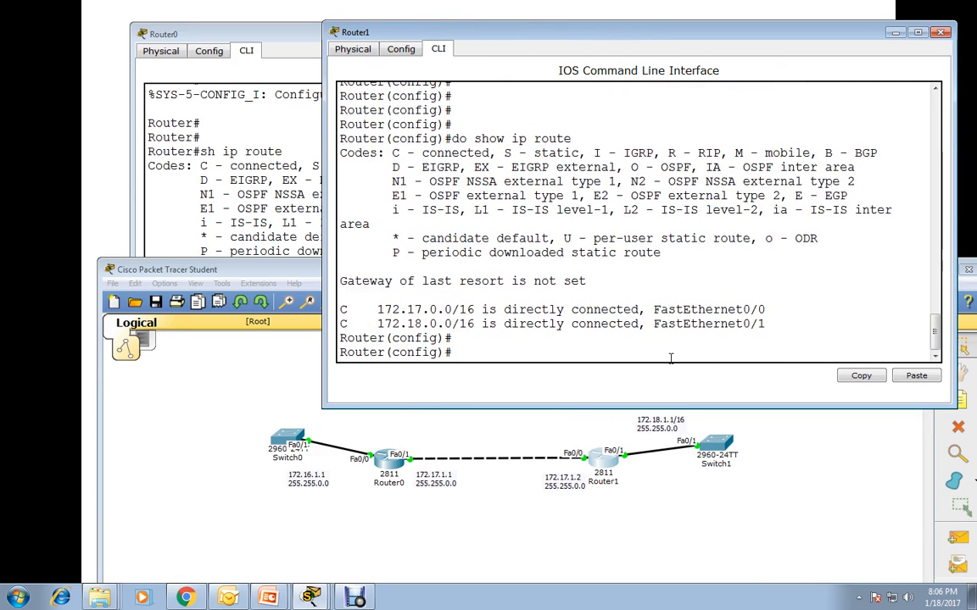
# Add a static route on Router1 to network 172.16.0.0 with mask 255.255.0.0 and next hop 172.17.1.1.
pyautogui.write('ip route 1')
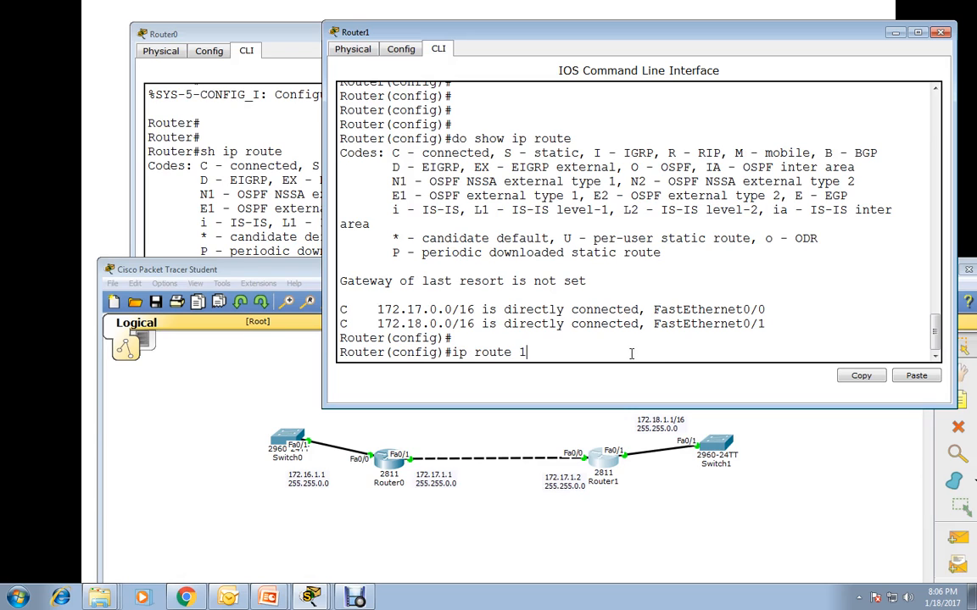
pyautogui.write('72.16.0.0 255')
pyautogui.write('.255.0.0')
pyautogui.write('172.')
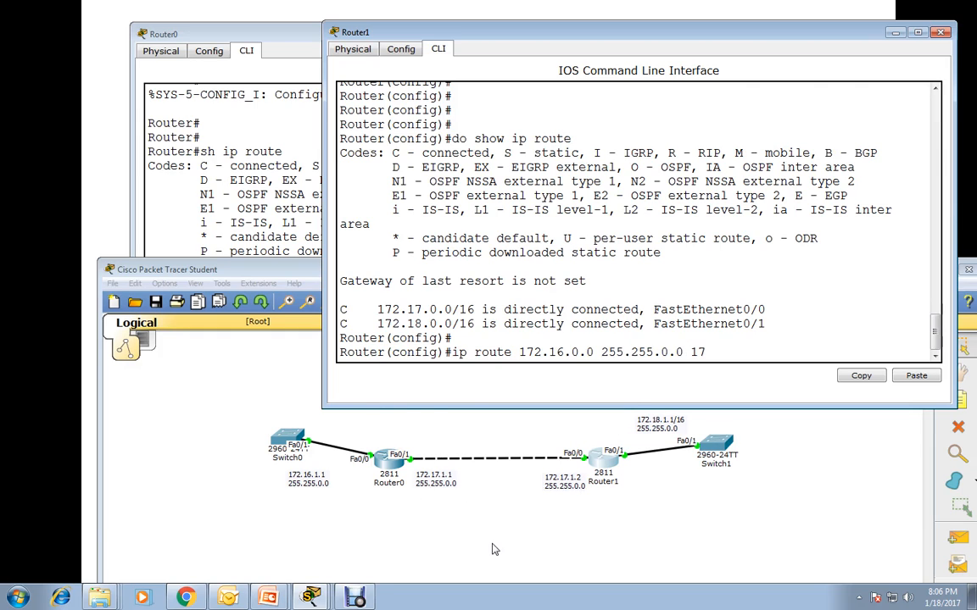
pyautogui.write('17.1.1')
pyautogui.press('Return')
pyautogui.press('Return')
pyautogui.press('Return')
pyautogui.press('Return')
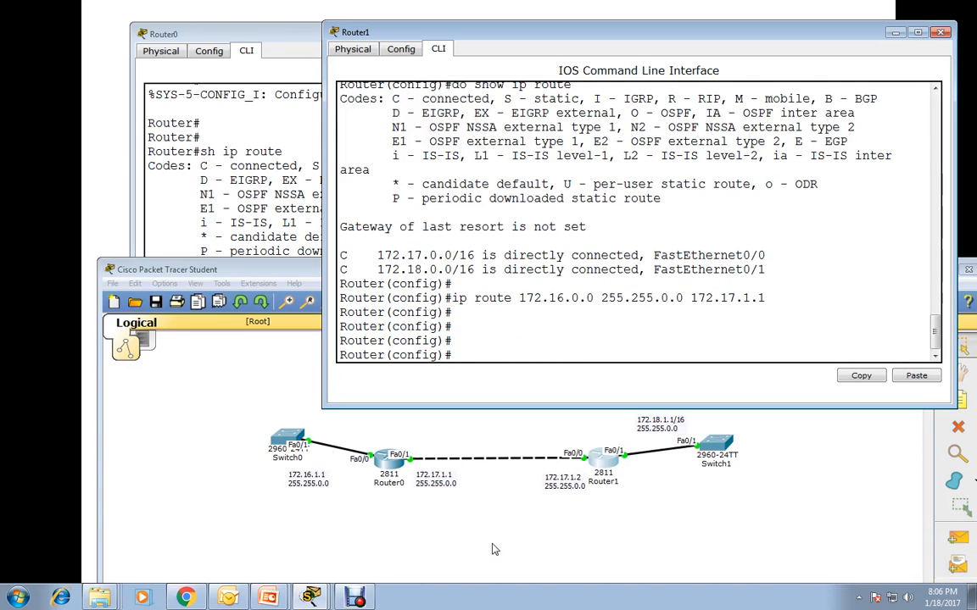
# Check Router1's routing table again with do show ip route and highlight the new static route entry.
pyautogui.write('do show it')
pyautogui.press('BackSpace')
pyautogui.press('BackSpace')
pyautogui.write('p route')
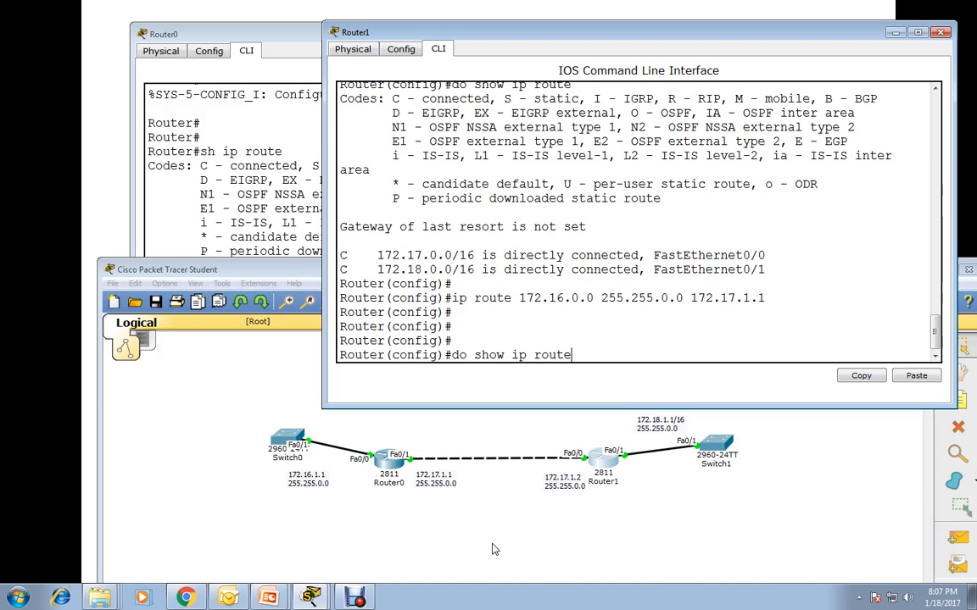
pyautogui.press('Return')
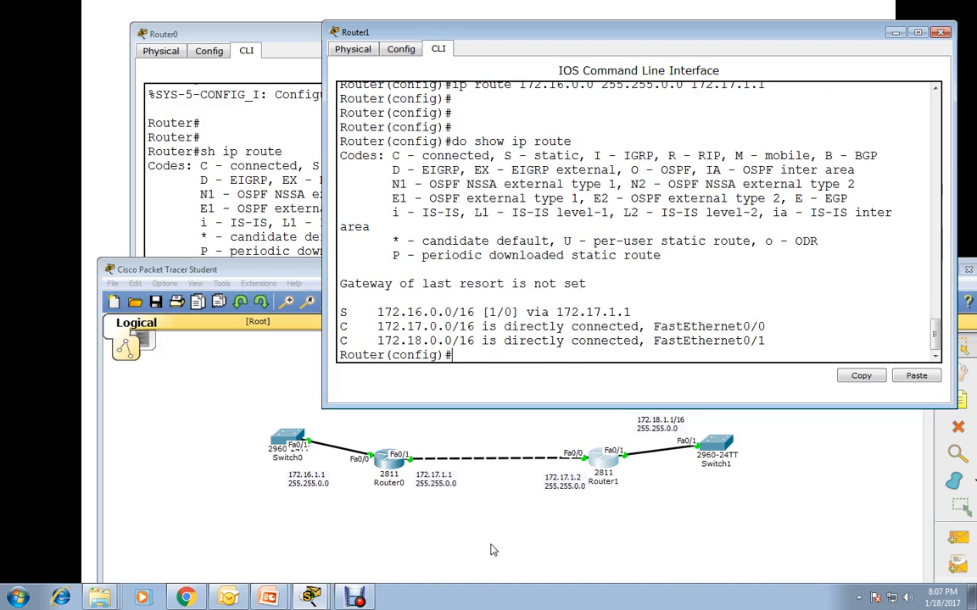
pyautogui.moveTo(630, 313); pyautogui.dragTo(370, 313)
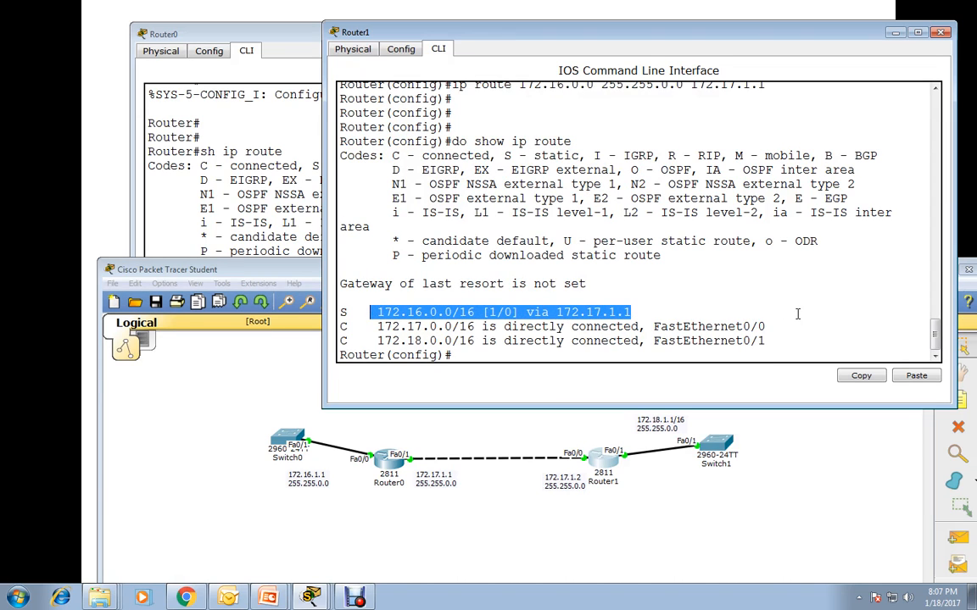
# Minimize the Router1, Packet Tracer and Router0 windows to return to the PowerPoint slide show.
pyautogui.click(895, 33)
pyautogui.click(923, 271)
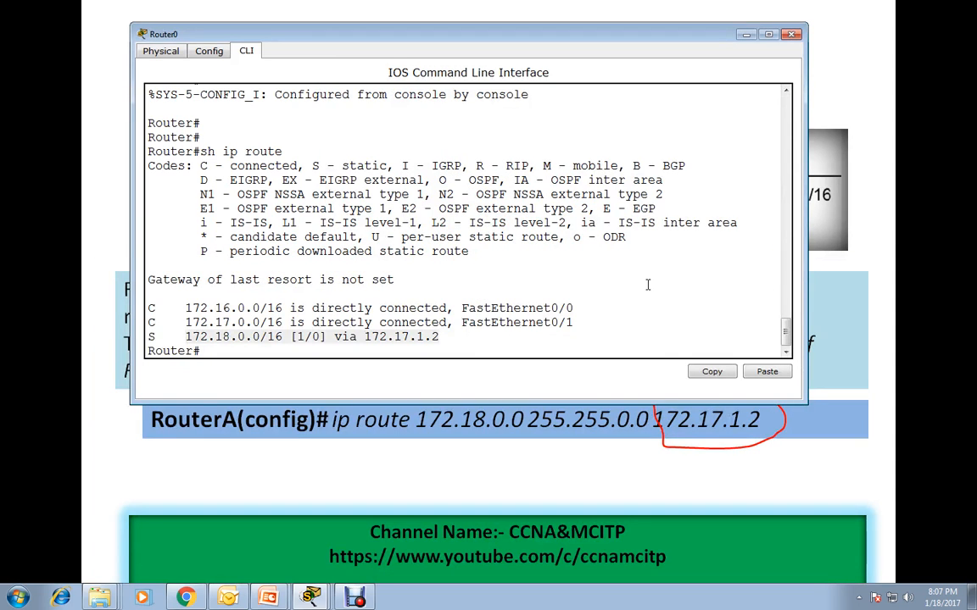
pyautogui.click(746, 40)
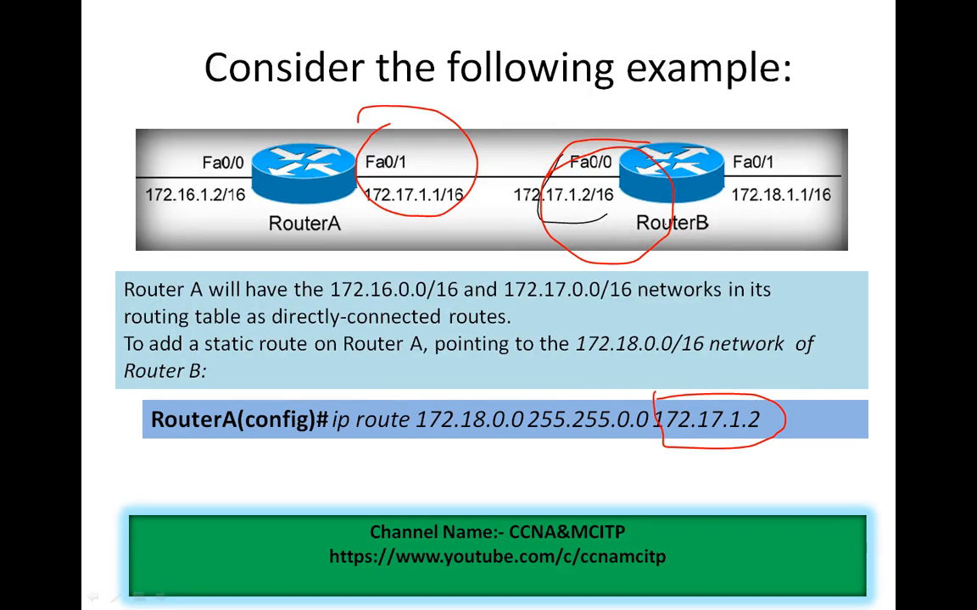